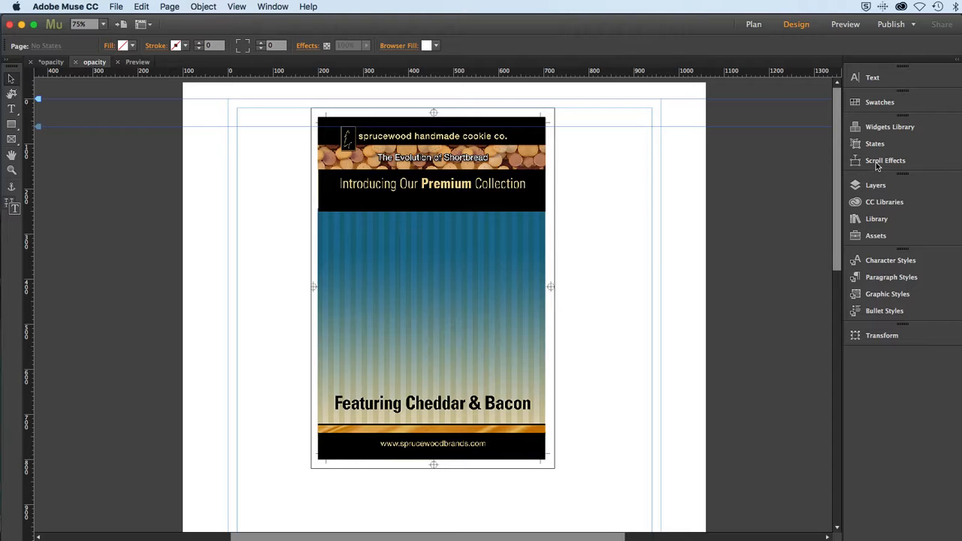
Preview the opacity page in the browser, scroll through it to examine how the cookie box fades, and return to Adobe Muse.
click(116, 6)
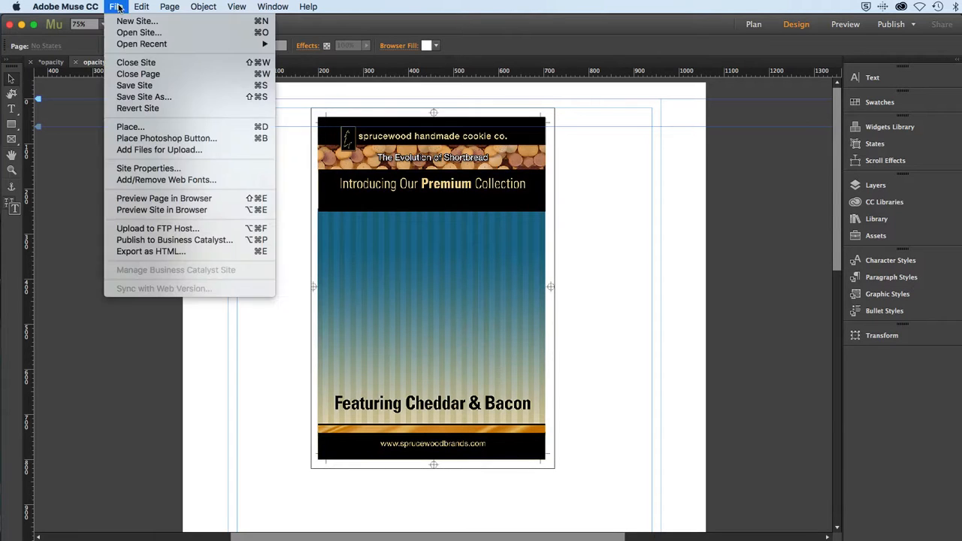
click(154, 199)
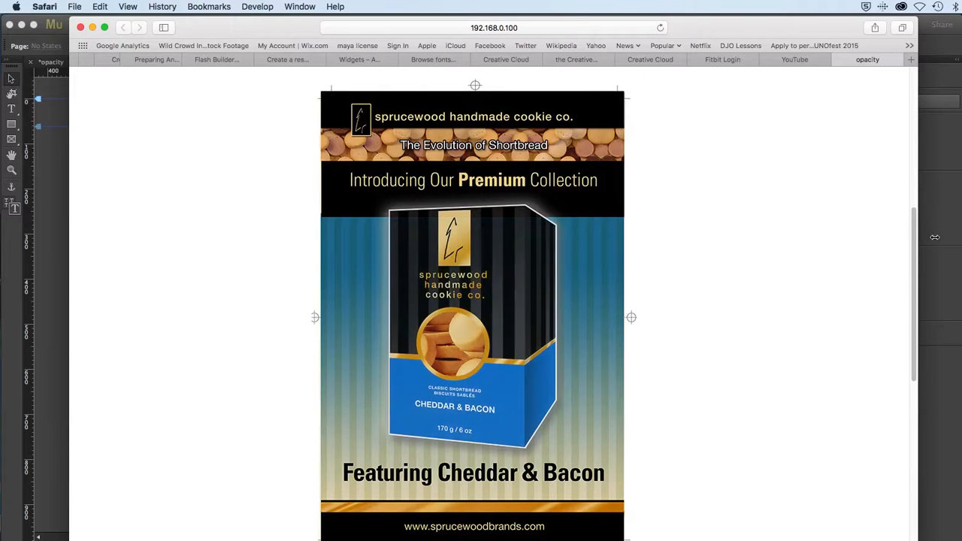
drag(935, 238, 870, 82)
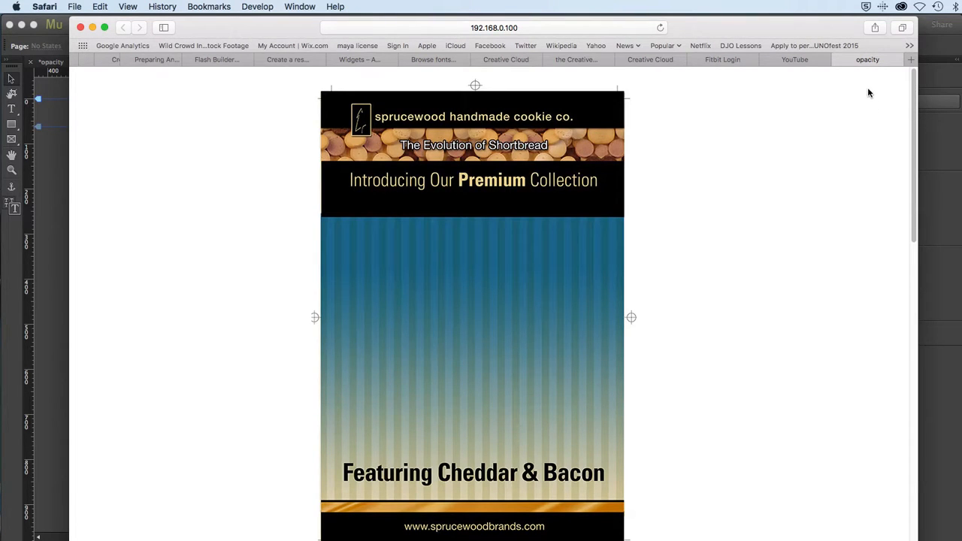
drag(870, 99, 848, 301)
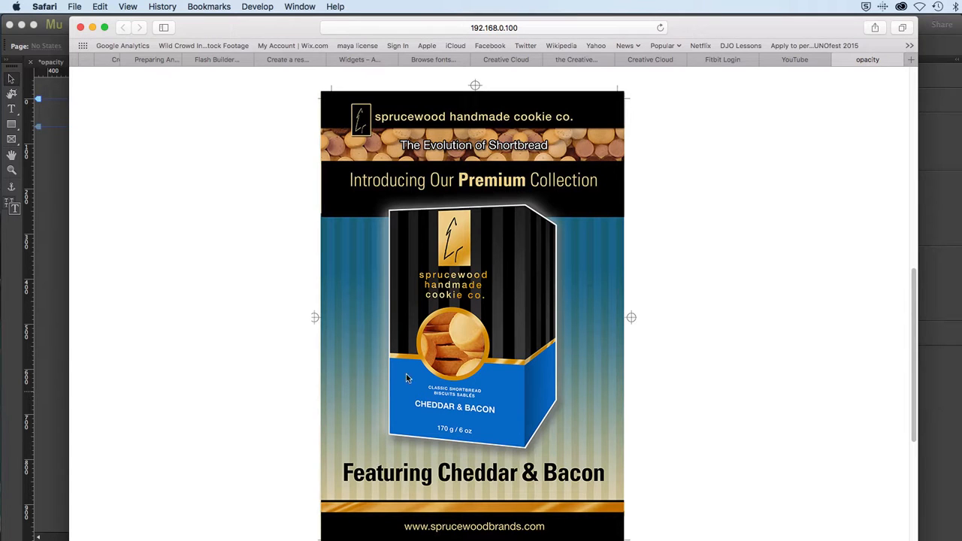
drag(914, 341, 885, 181)
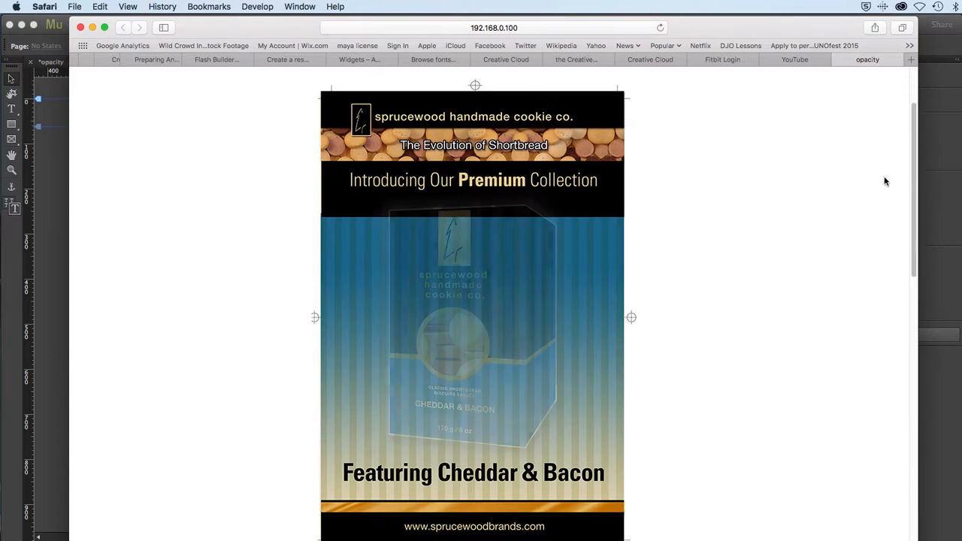
key(super+Tab)
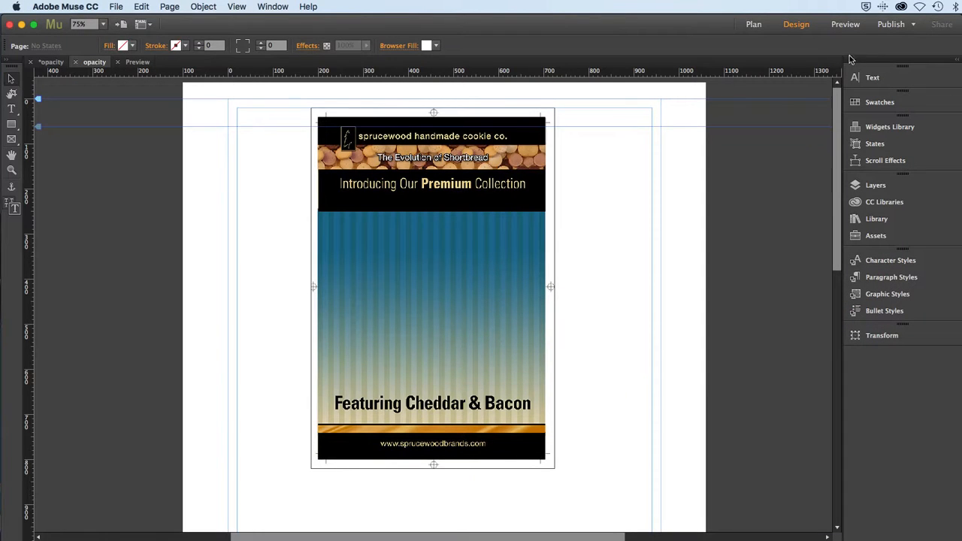
Add a new page directly after the opacity page in the site plan and name it "opacity 2".
click(60, 65)
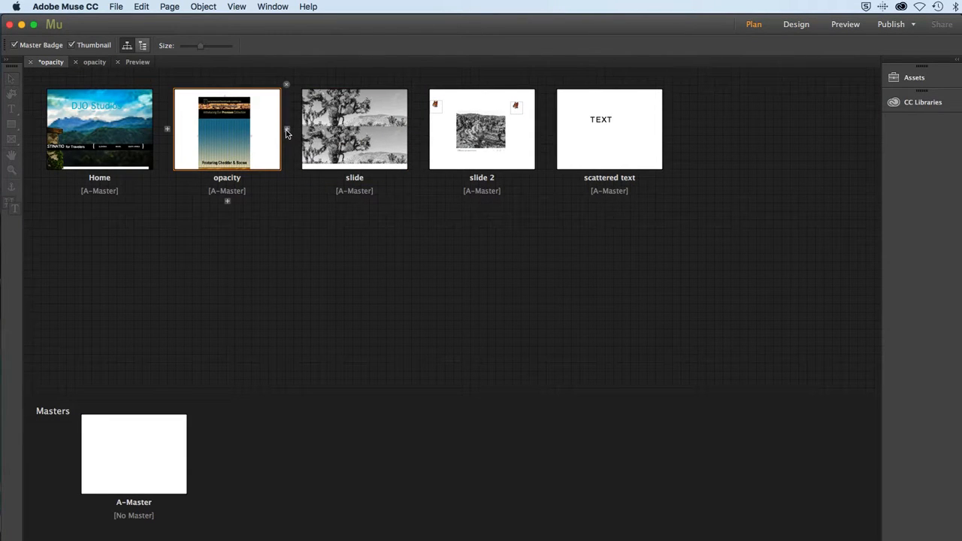
click(286, 129)
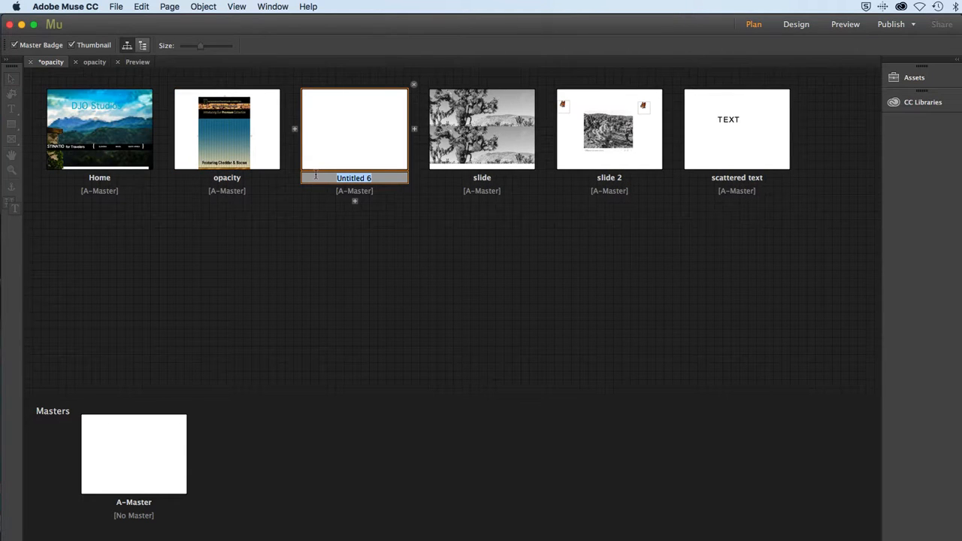
text(opacity 2)
key(Return)
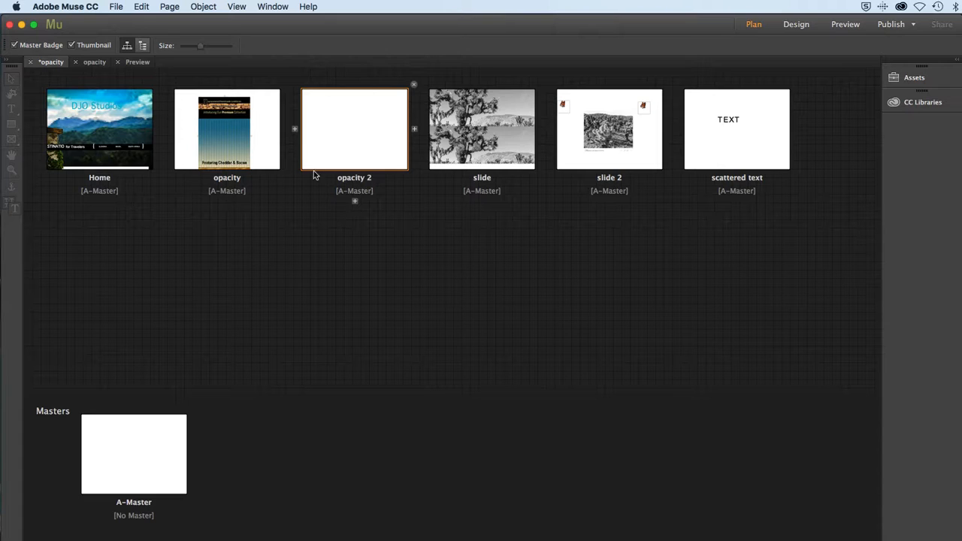
Open the opacity 2 page for design and extend its bottom edge far down to make a long scrolling page.
double_click(346, 156)
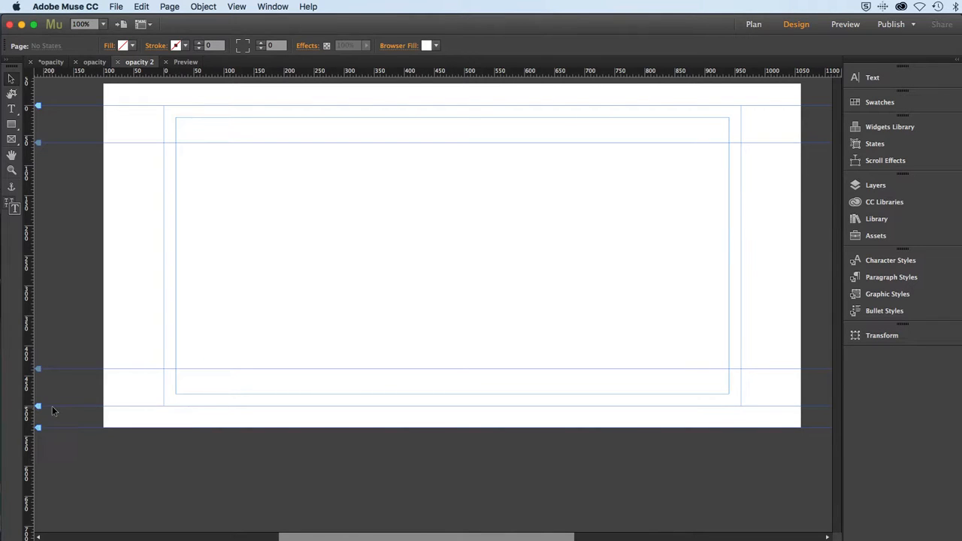
drag(37, 427, 56, 496)
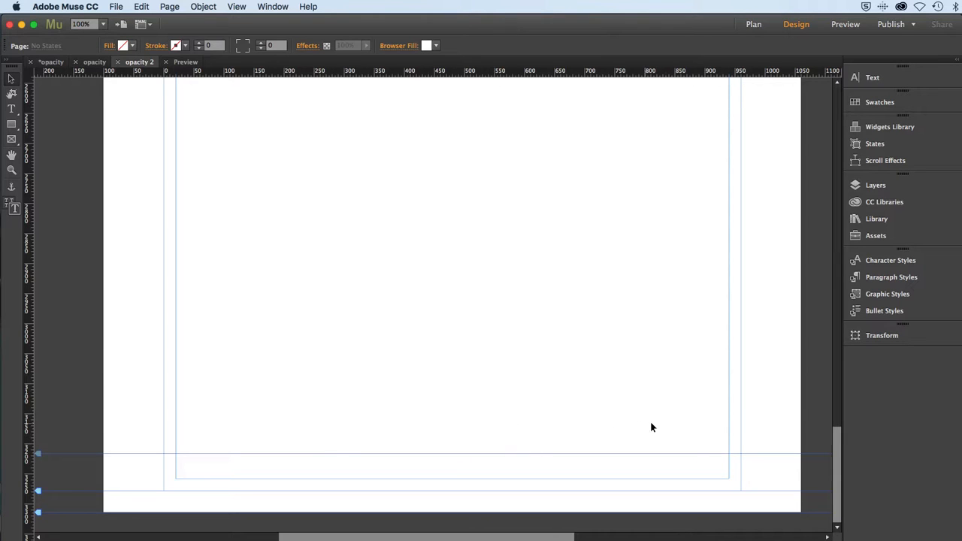
drag(834, 459, 829, 83)
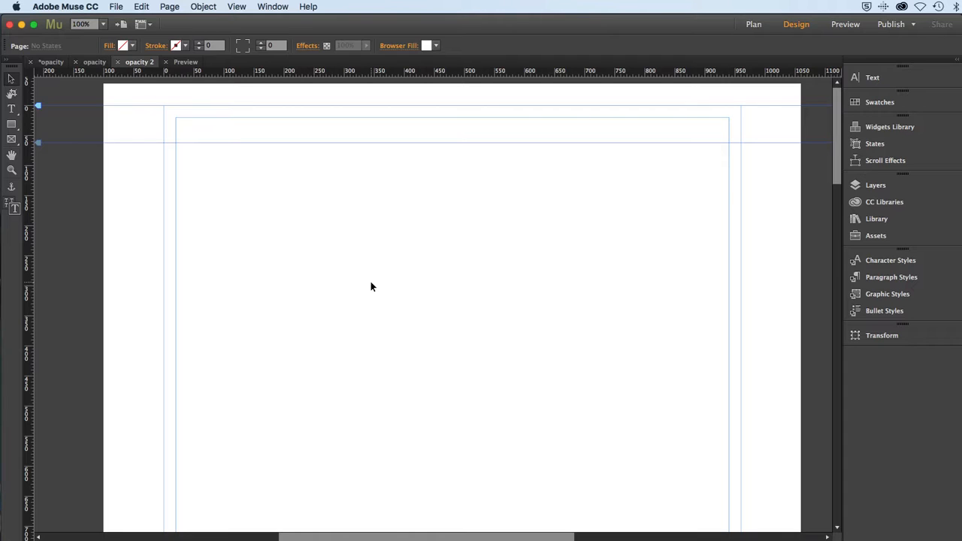
Make Backgrounds the active layer for the new page's content.
click(861, 188)
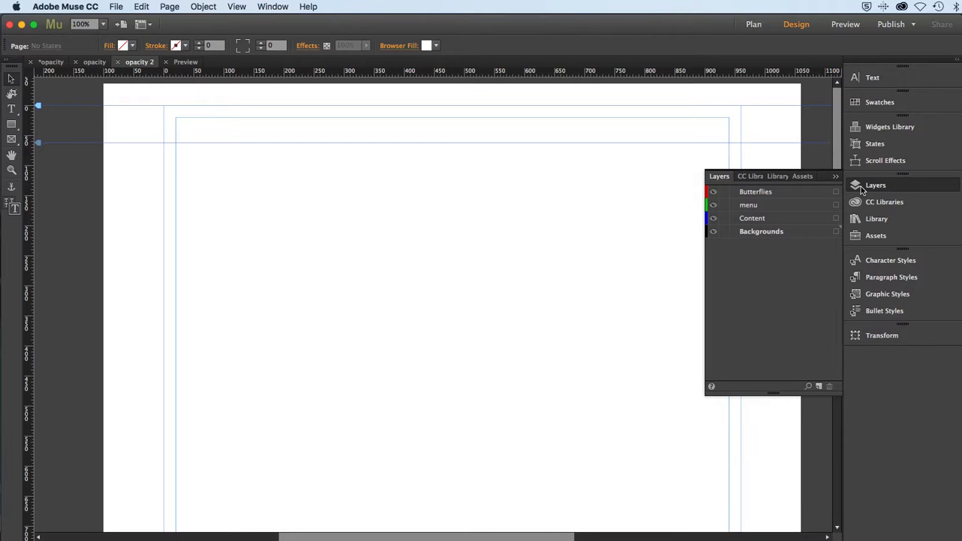
click(774, 234)
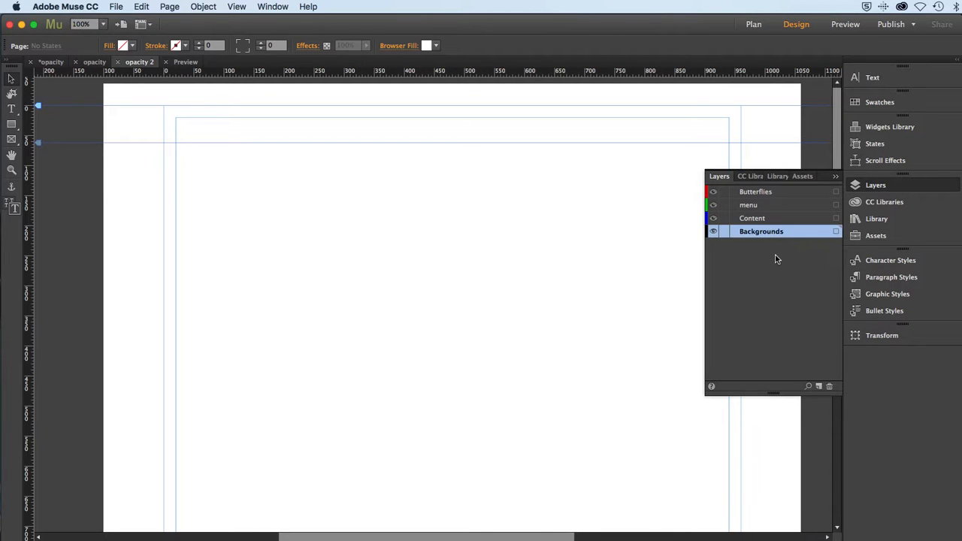
click(862, 186)
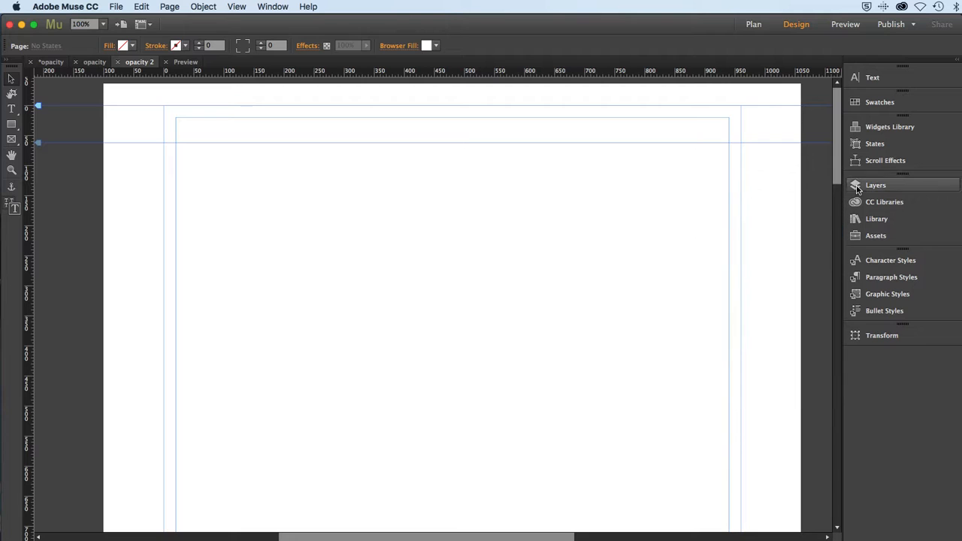
Place poster_Bacon-3D_01.jpg from the opacity_assets folder in Muse lessons at the top of the page.
click(113, 8)
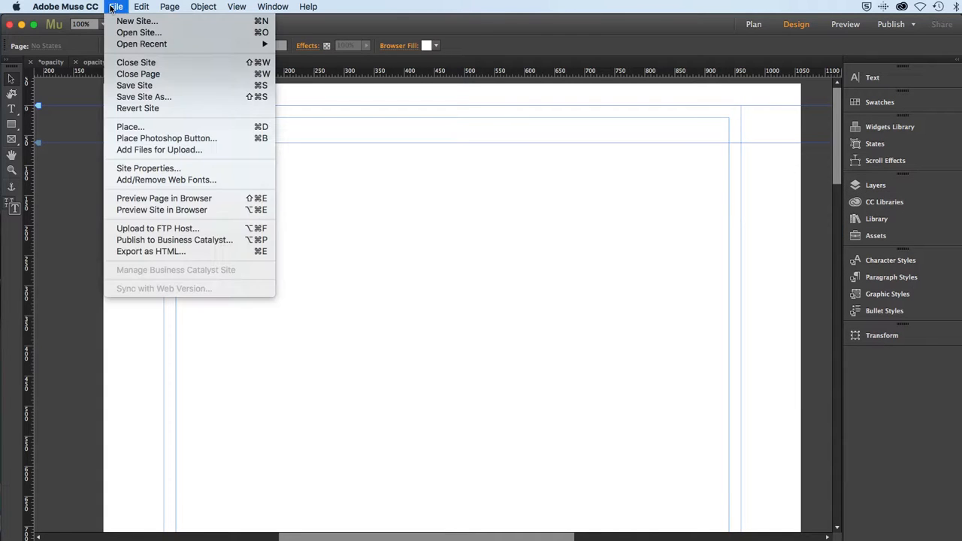
click(137, 131)
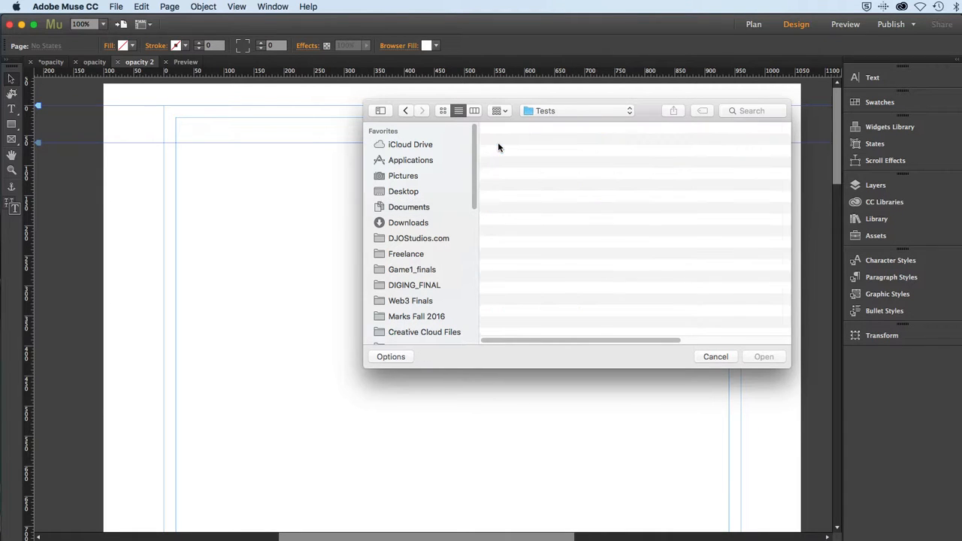
click(406, 110)
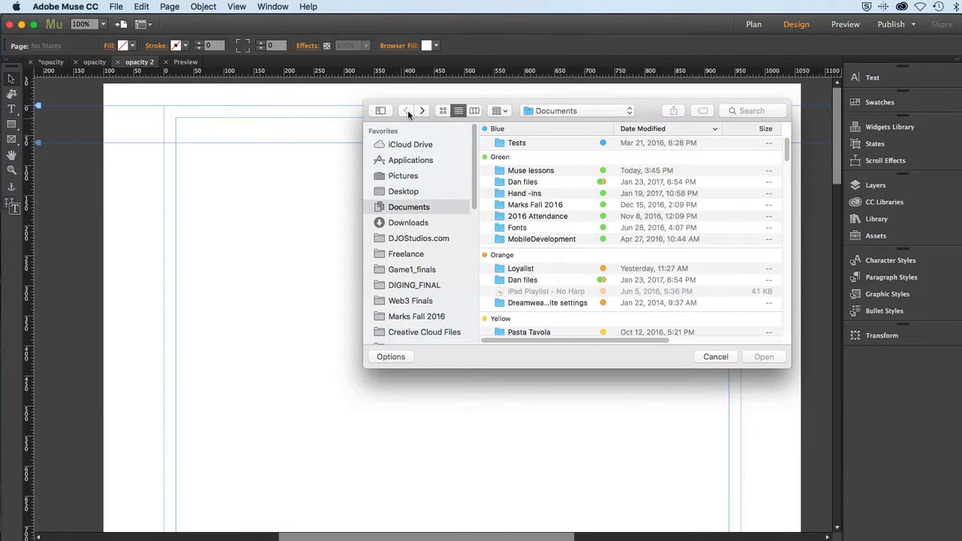
double_click(500, 171)
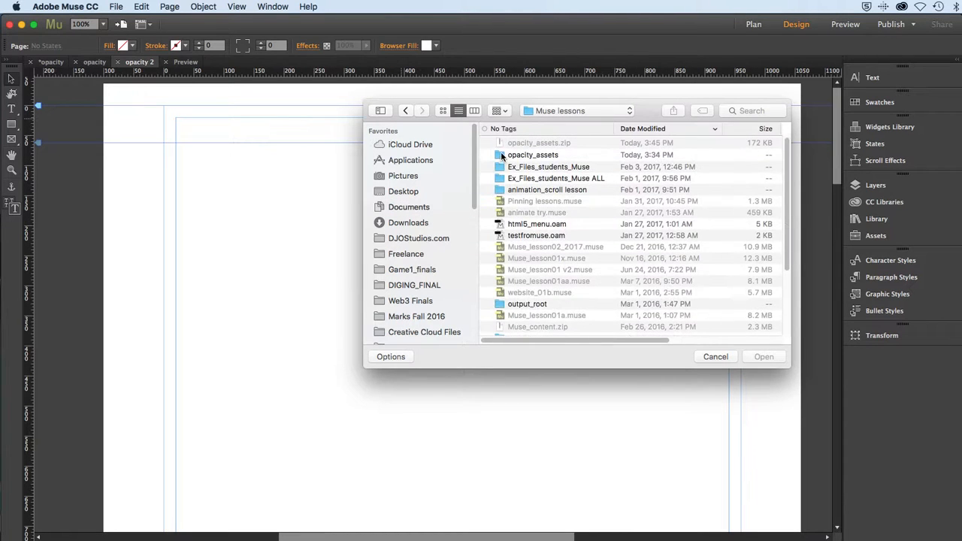
click(503, 155)
double_click(502, 156)
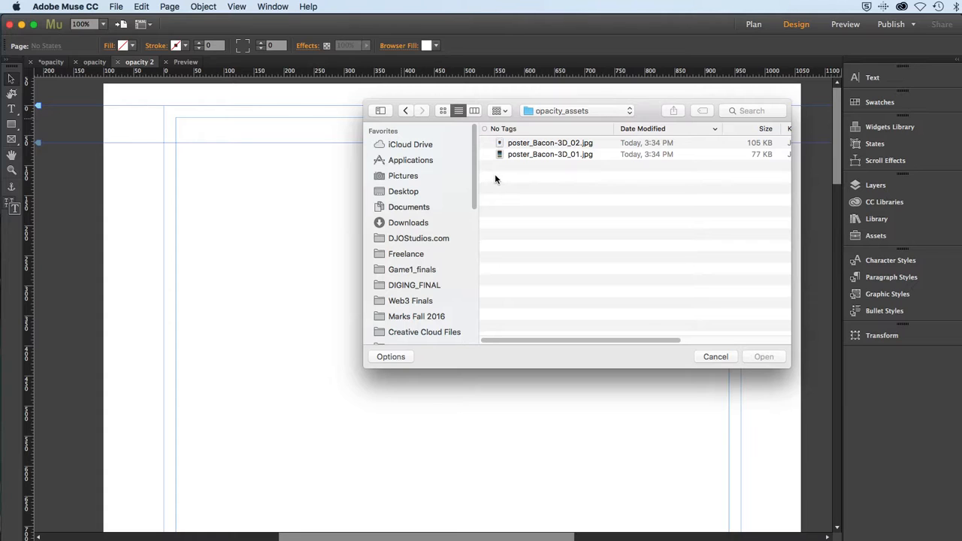
click(558, 154)
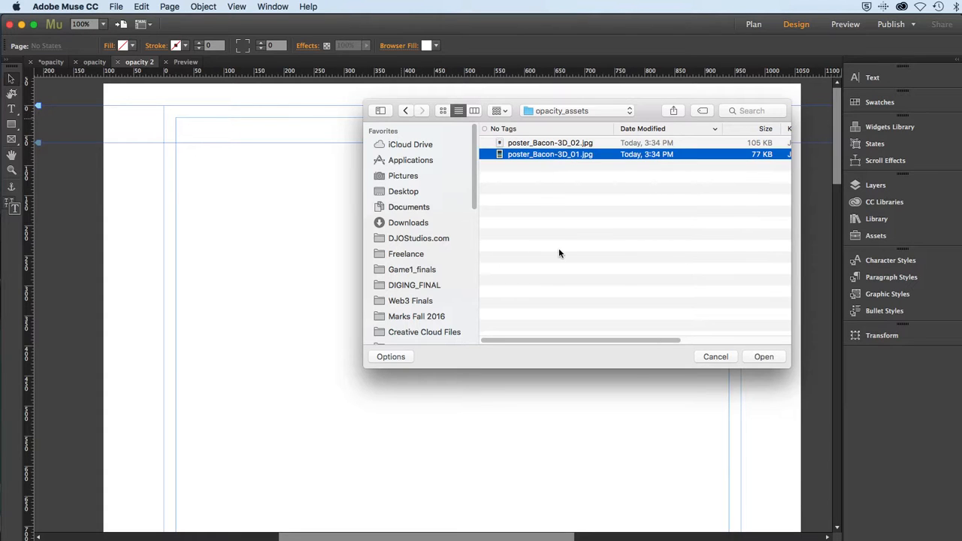
click(749, 357)
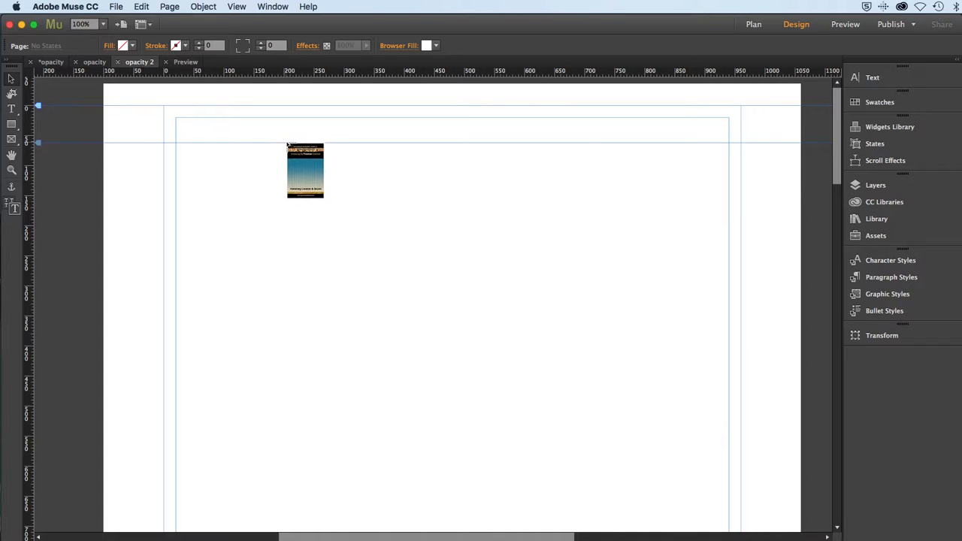
click(280, 118)
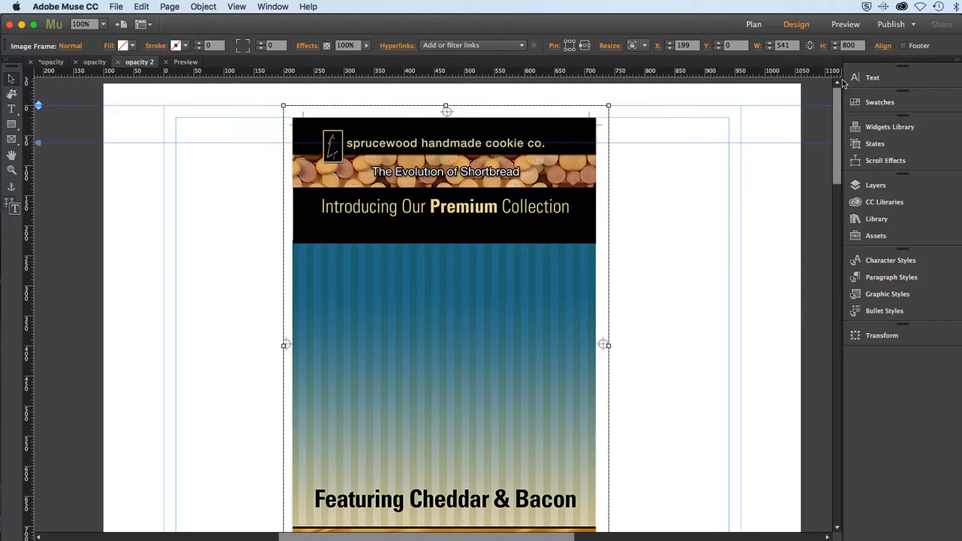
Center the placed poster image horizontally on the page and deselect it.
click(884, 46)
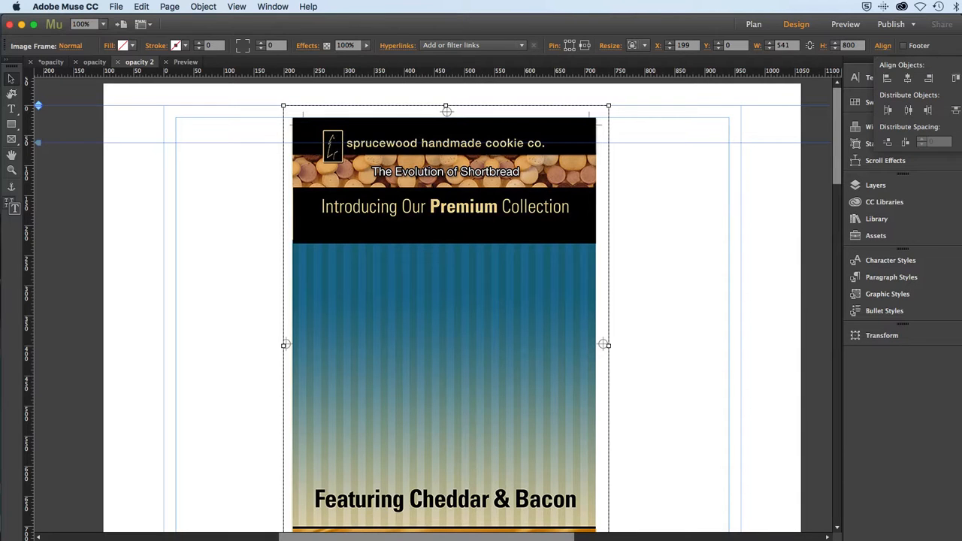
click(907, 79)
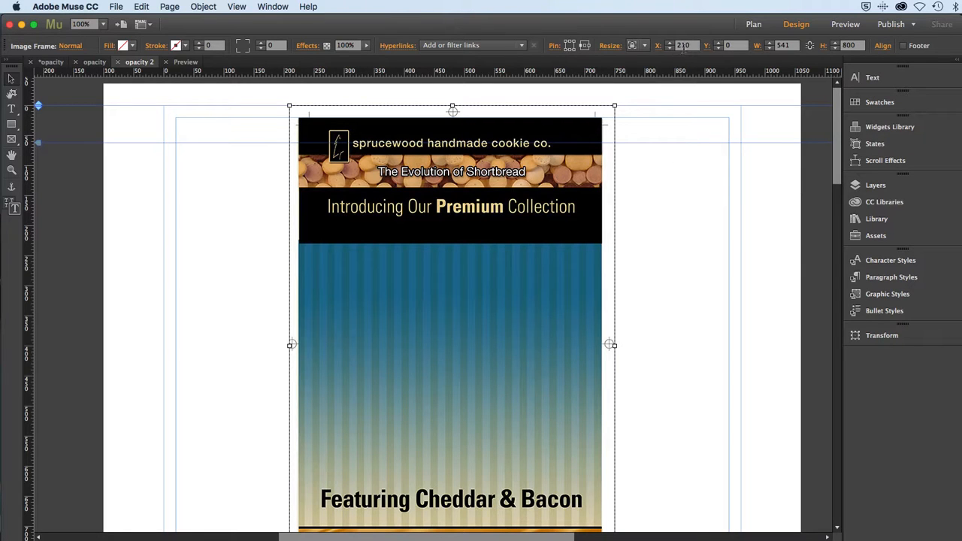
click(187, 278)
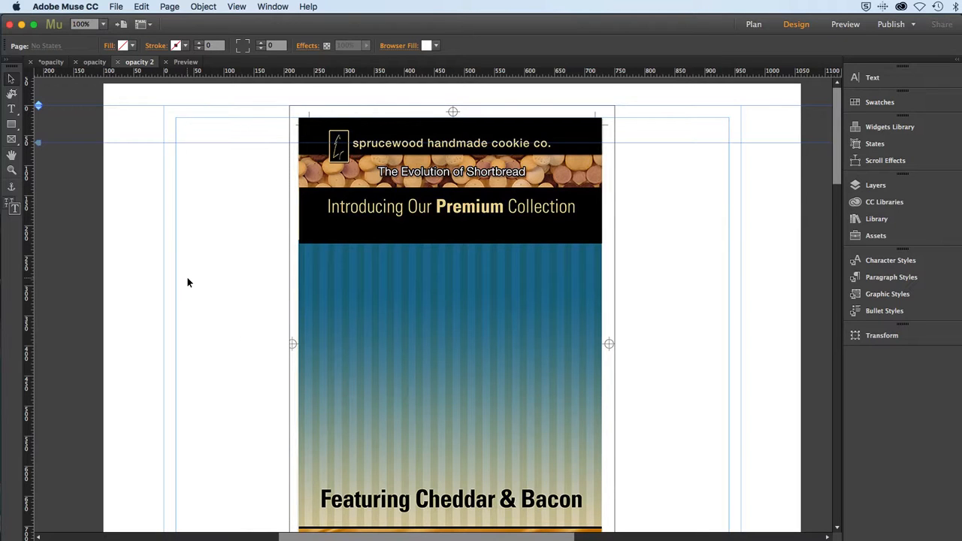
Place poster_Bacon-3D_02.jpg directly over the first poster, with its position at X 210, Y 0.
click(115, 7)
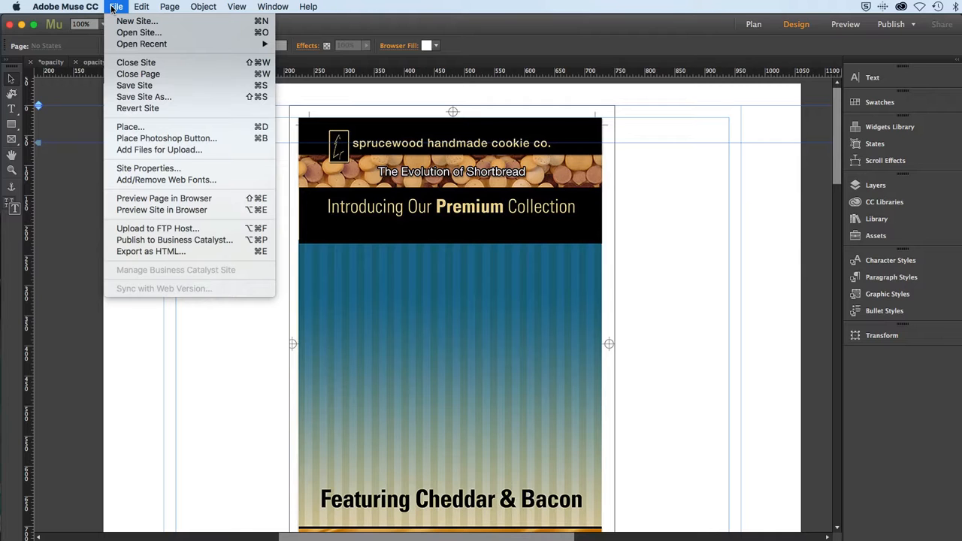
click(133, 127)
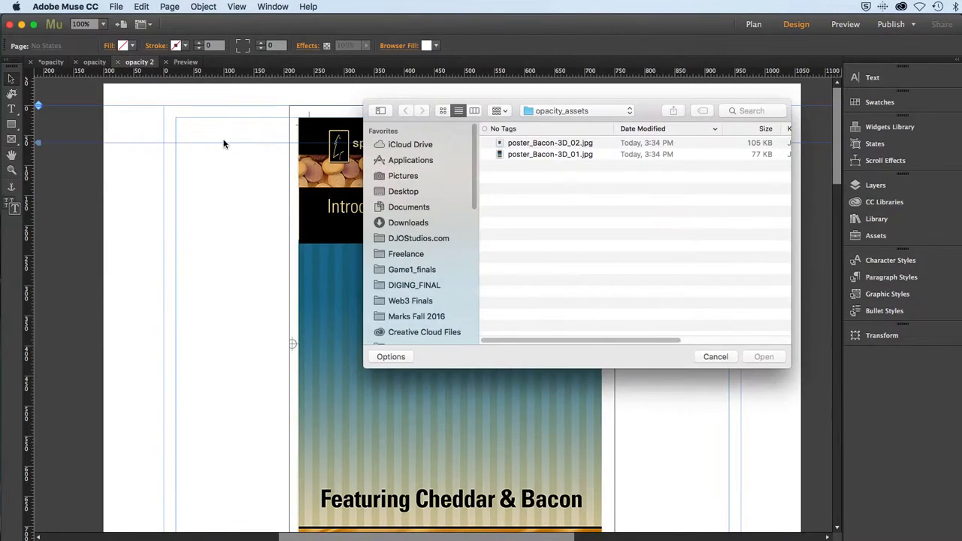
click(545, 148)
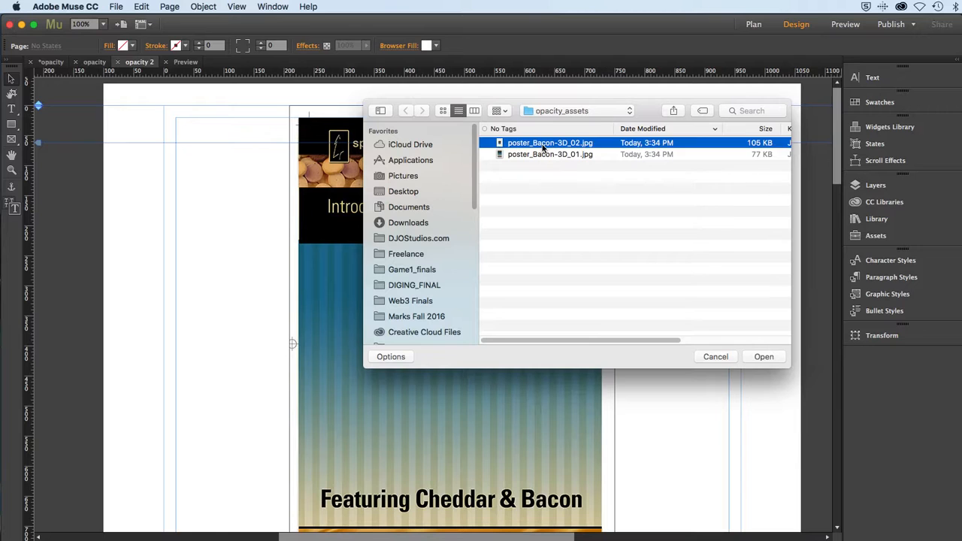
click(762, 358)
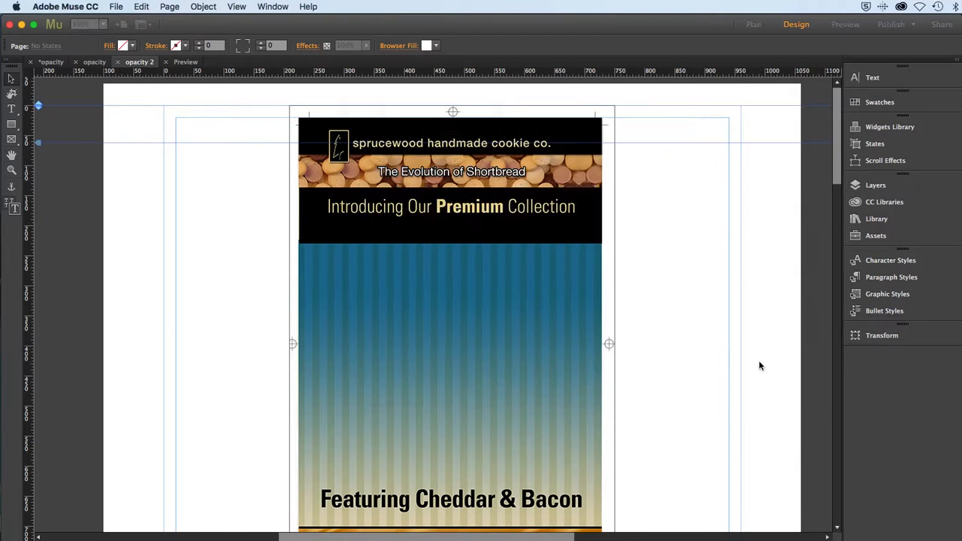
click(290, 106)
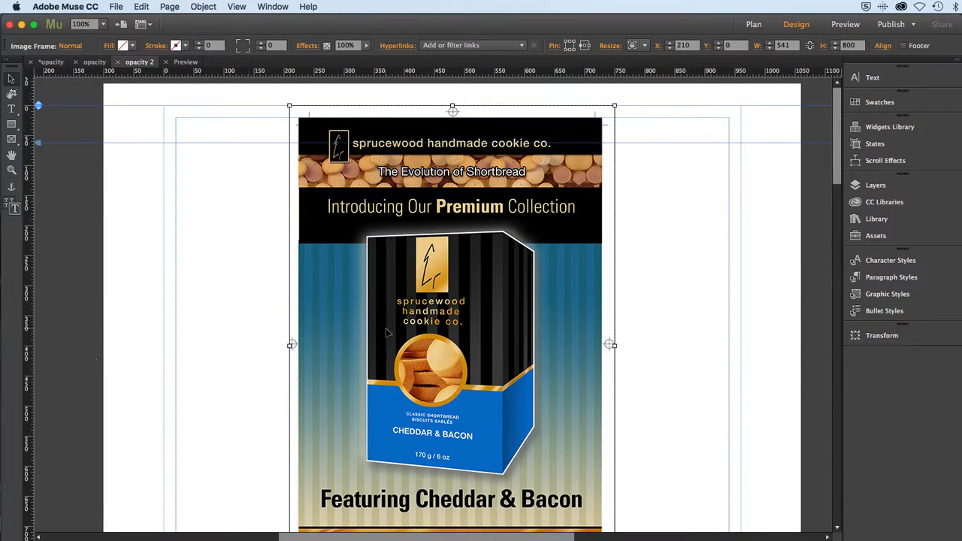
click(670, 44)
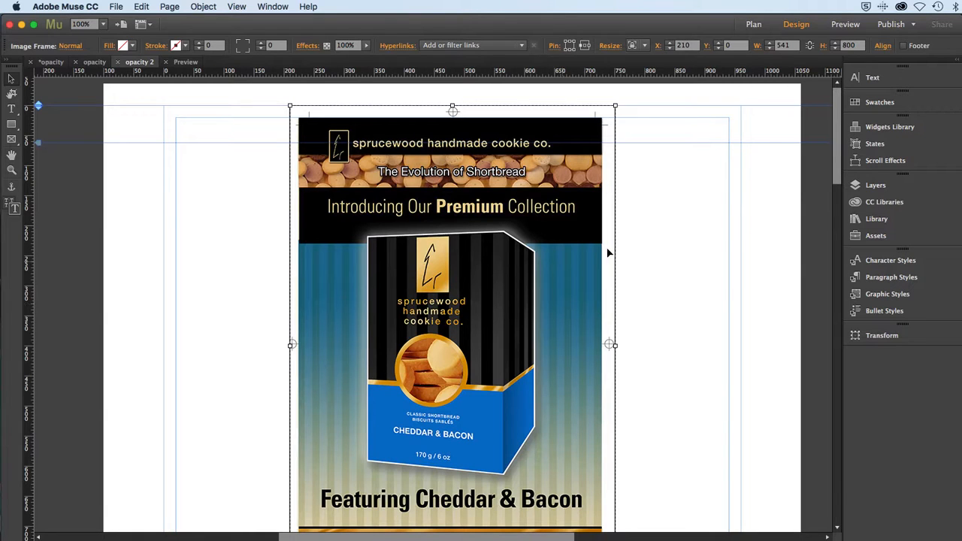
Expand the Backgrounds layer and select its two poster images in turn to check their stacking.
click(873, 185)
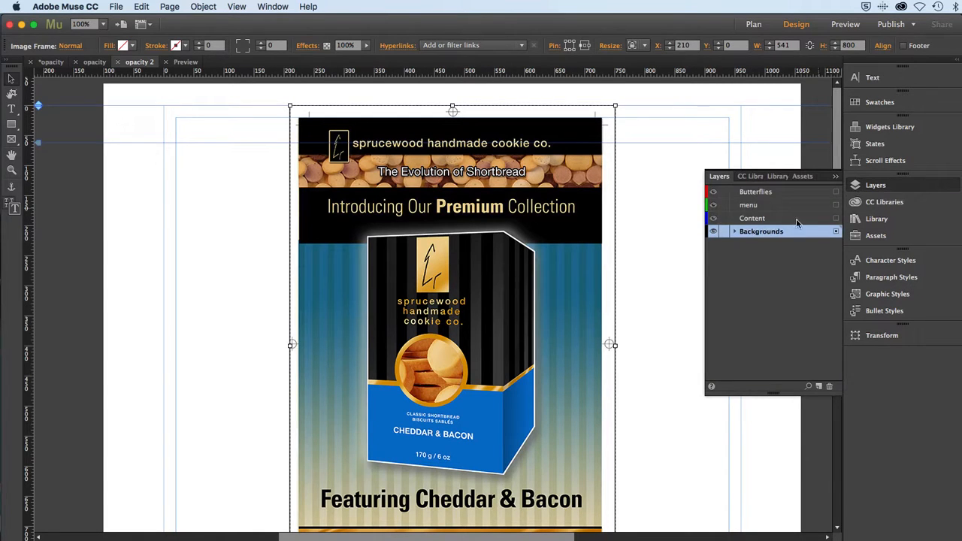
click(735, 232)
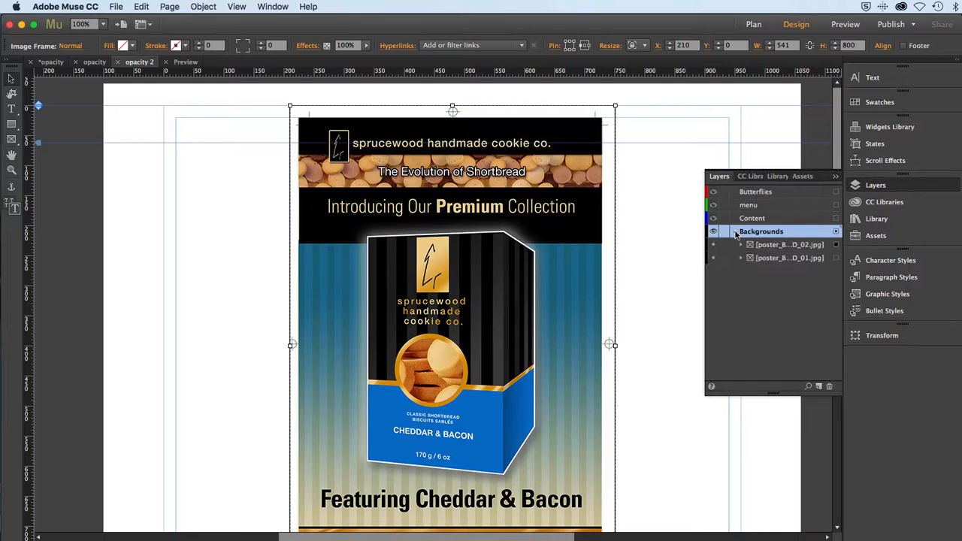
click(836, 259)
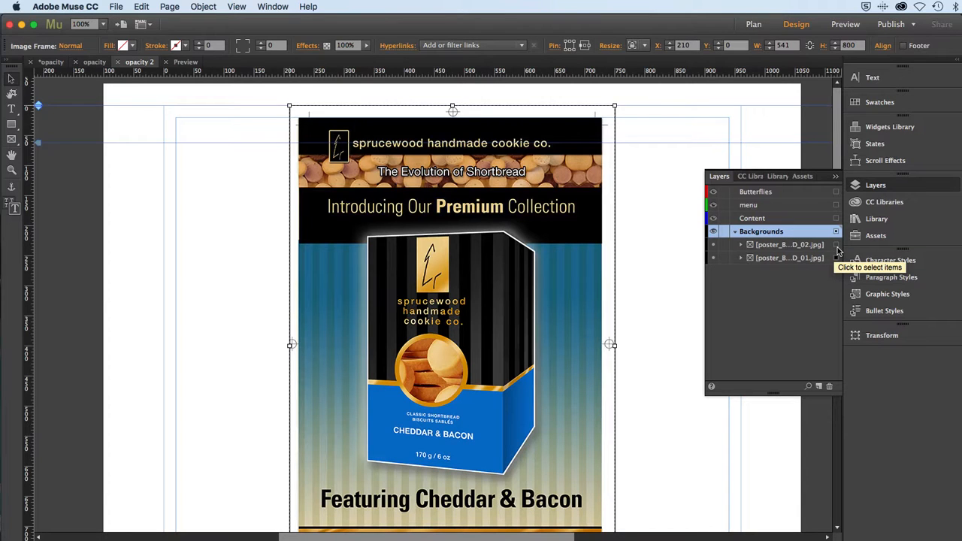
click(836, 246)
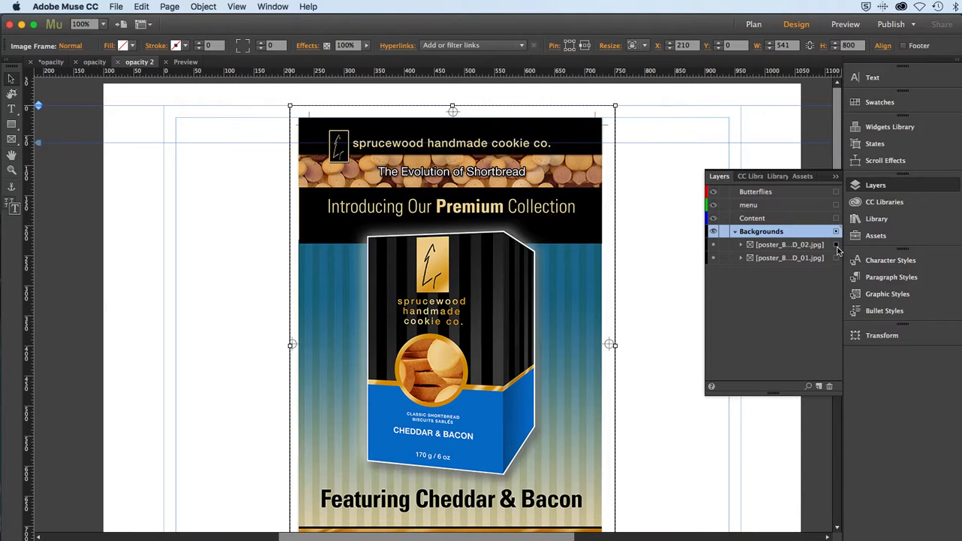
click(837, 259)
click(809, 261)
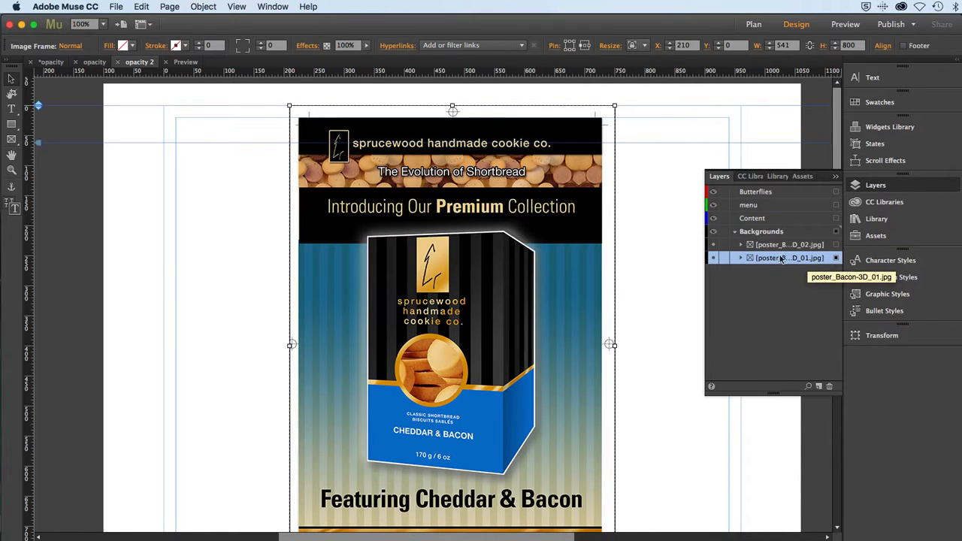
Hide and reshow poster_Bacon-3D_02.jpg and poster_Bacon-3D_01.jpg one after the other to compare what each contains.
click(714, 247)
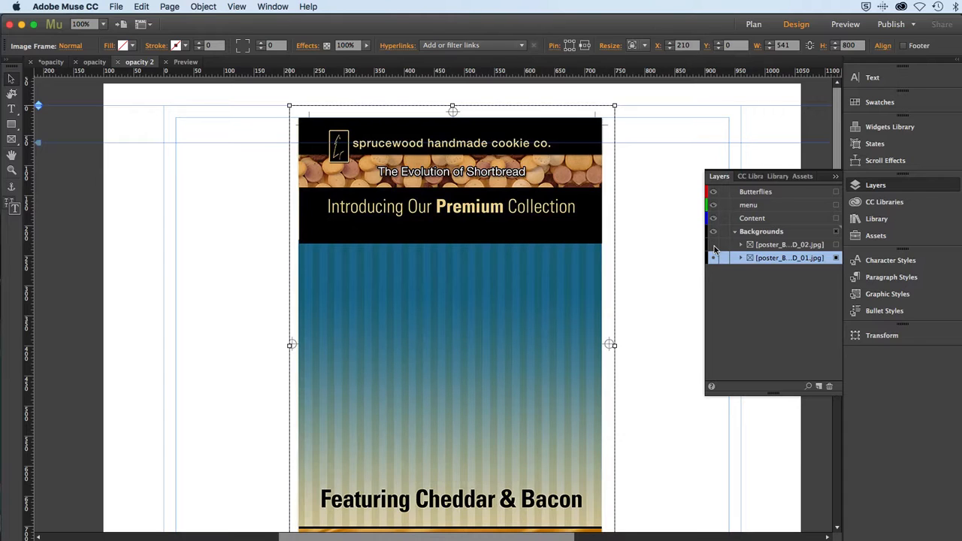
click(714, 247)
click(714, 258)
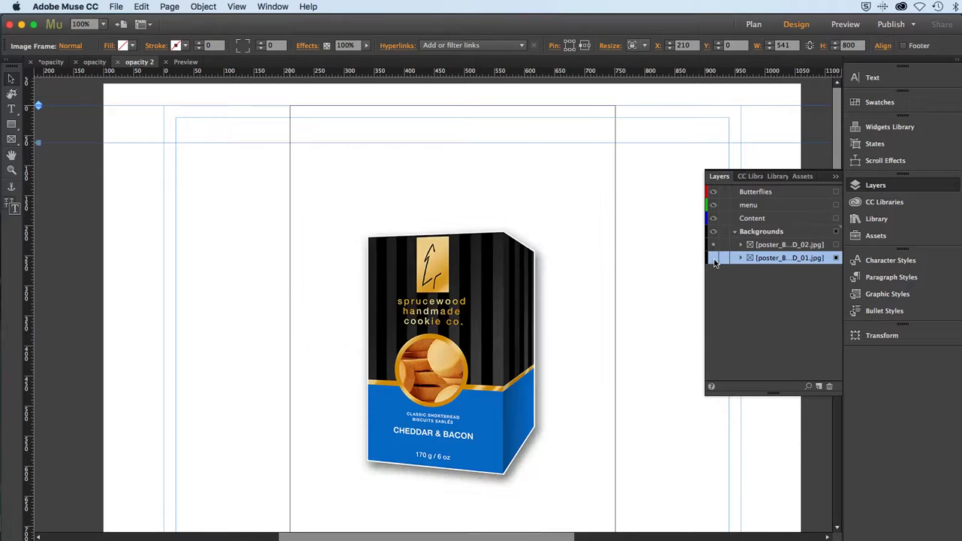
click(714, 259)
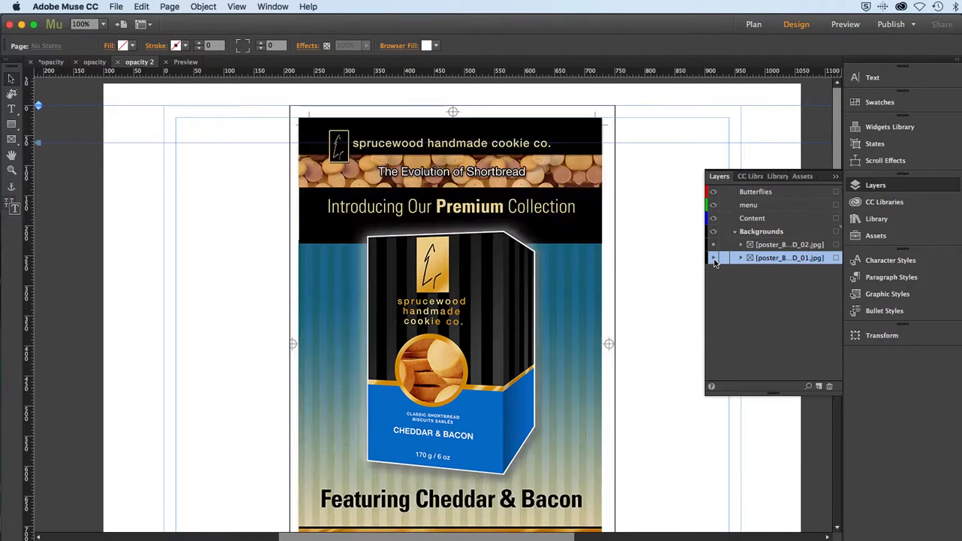
Select the upper poster, poster_Bacon-3D_02.jpg, and enable its Opacity scroll effect.
click(836, 258)
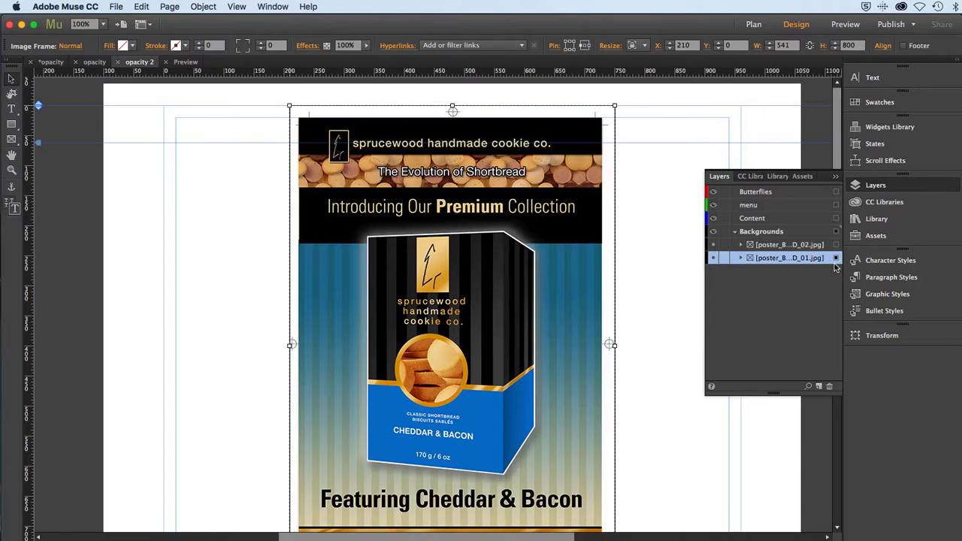
key(super+minus)
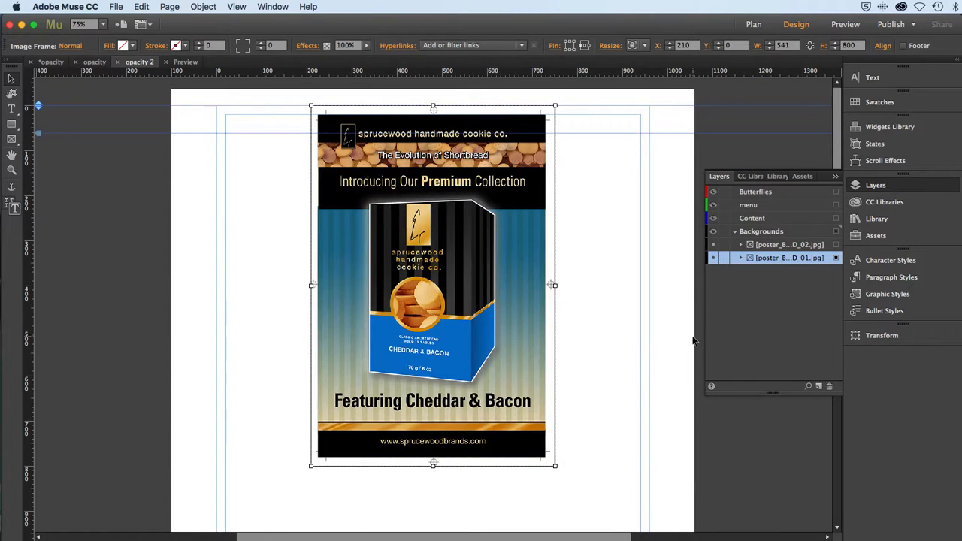
click(779, 246)
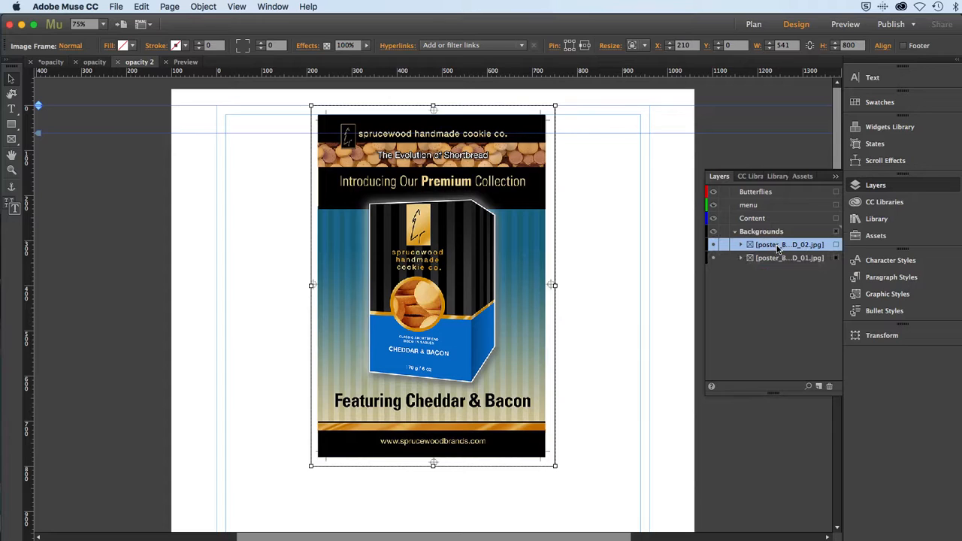
click(837, 246)
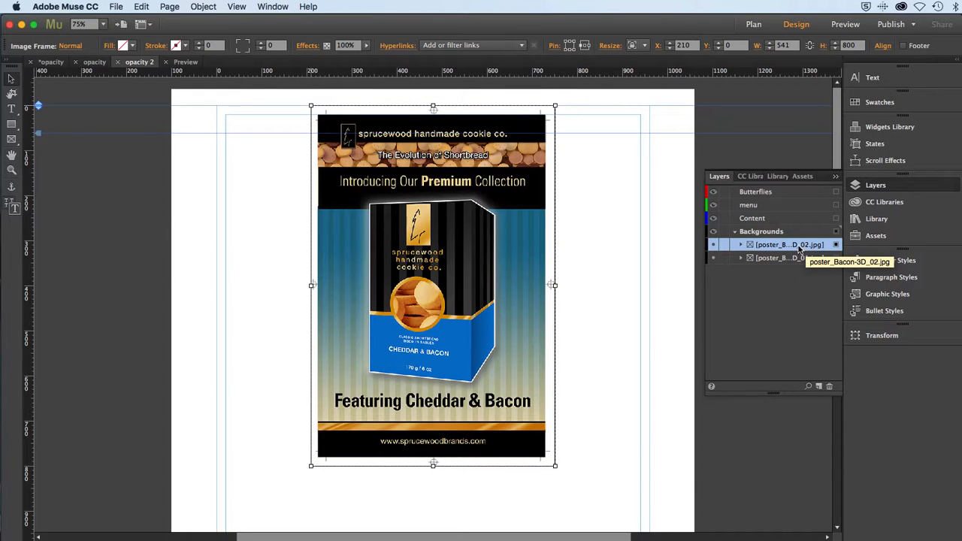
click(859, 165)
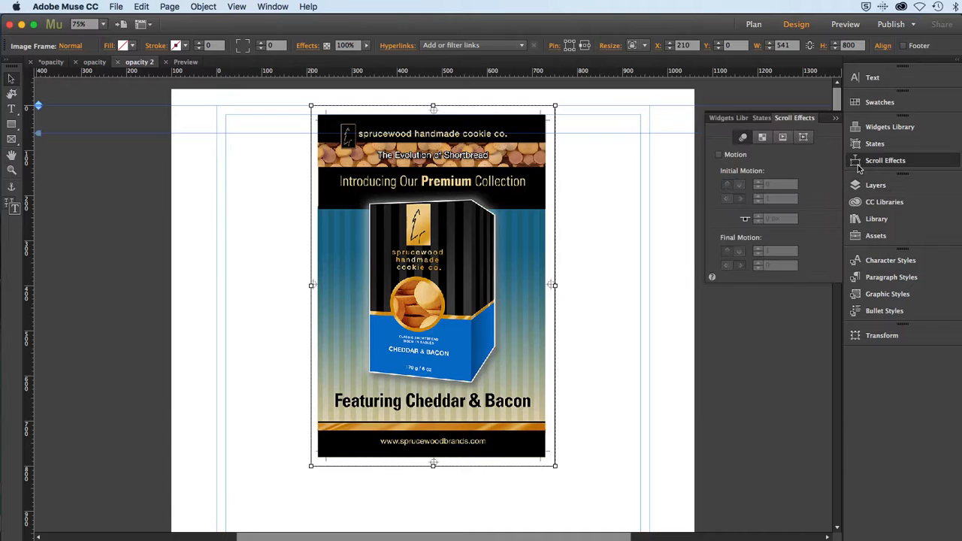
click(761, 139)
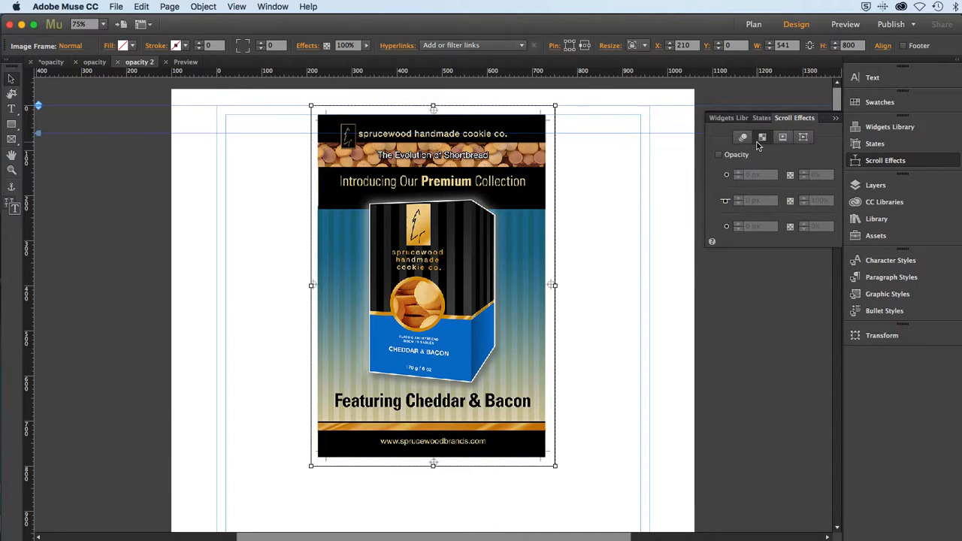
click(719, 155)
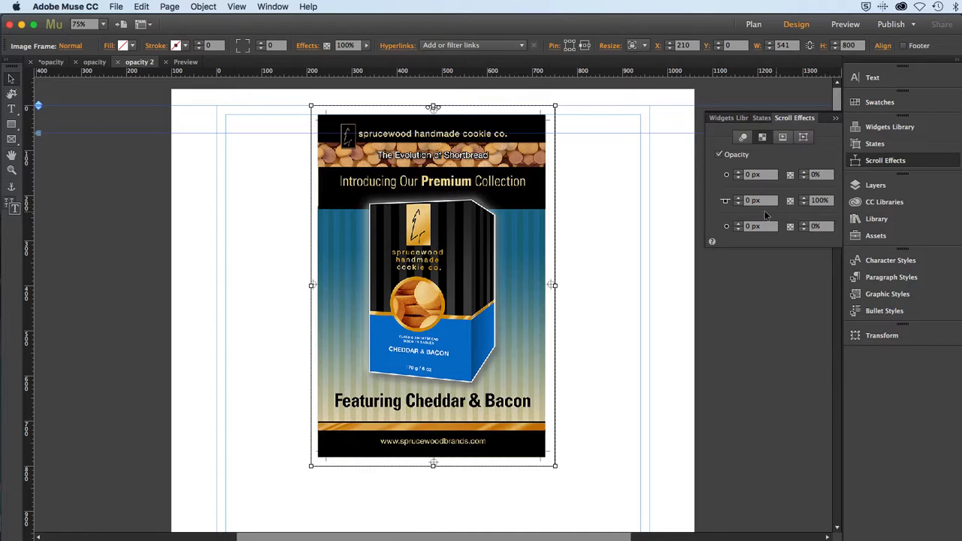
Raise the opacity effect's key position to 134 px.
click(739, 204)
click(739, 204)
click(738, 198)
click(738, 199)
click(739, 198)
click(739, 198)
drag(739, 199, 739, 201)
Extend the opacity effect's final fade position down the poster to about 511 px.
click(739, 223)
click(738, 223)
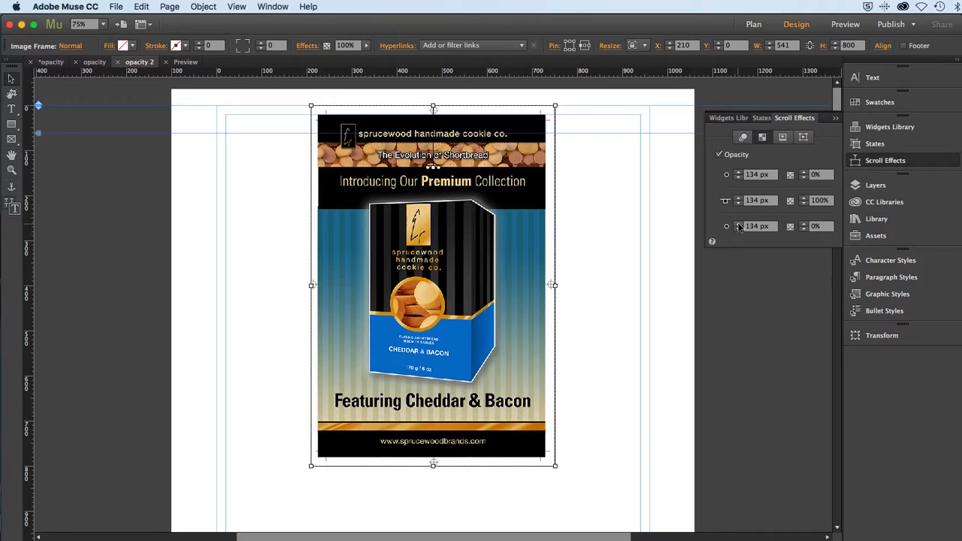
click(738, 224)
click(738, 224)
drag(437, 197, 453, 336)
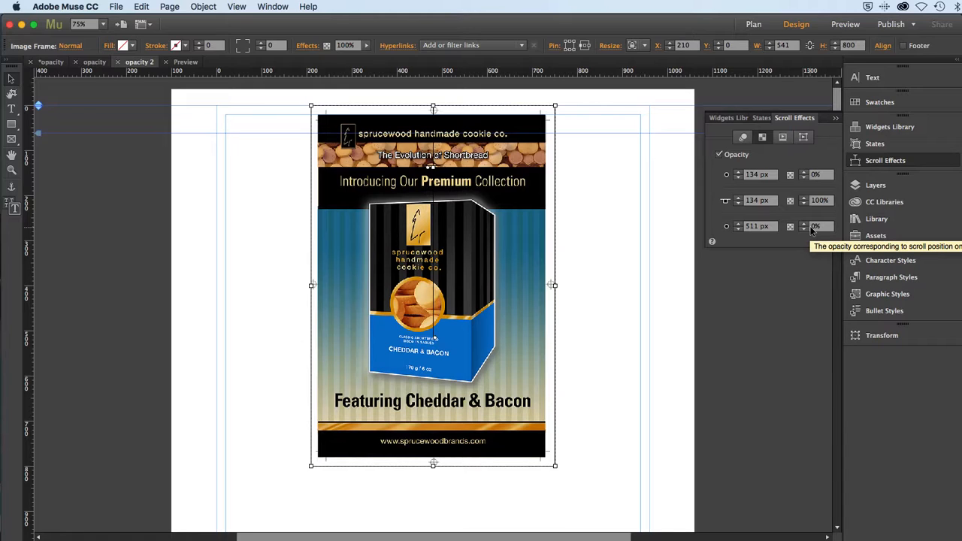
Preview the page in the browser, scroll it to check the cookie box's fade, and return to Muse.
click(117, 8)
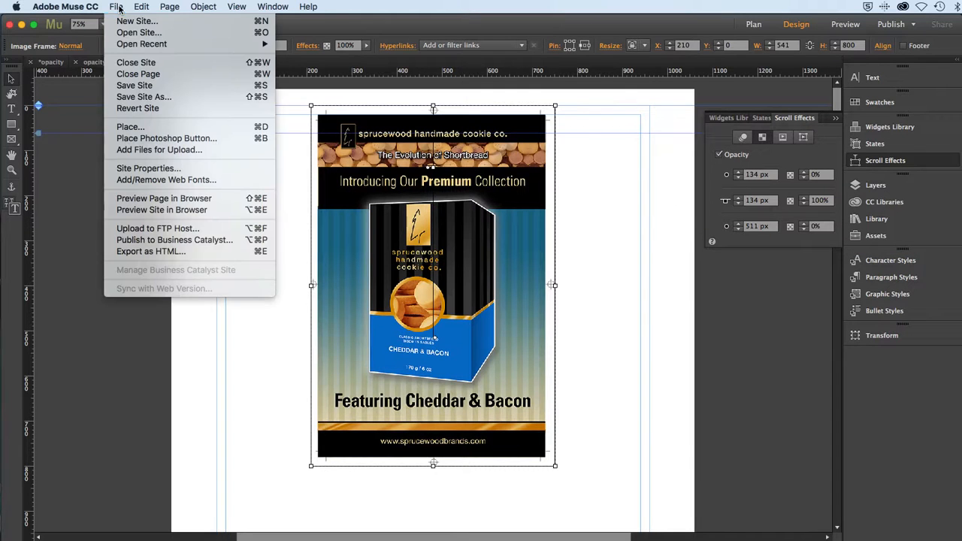
click(137, 199)
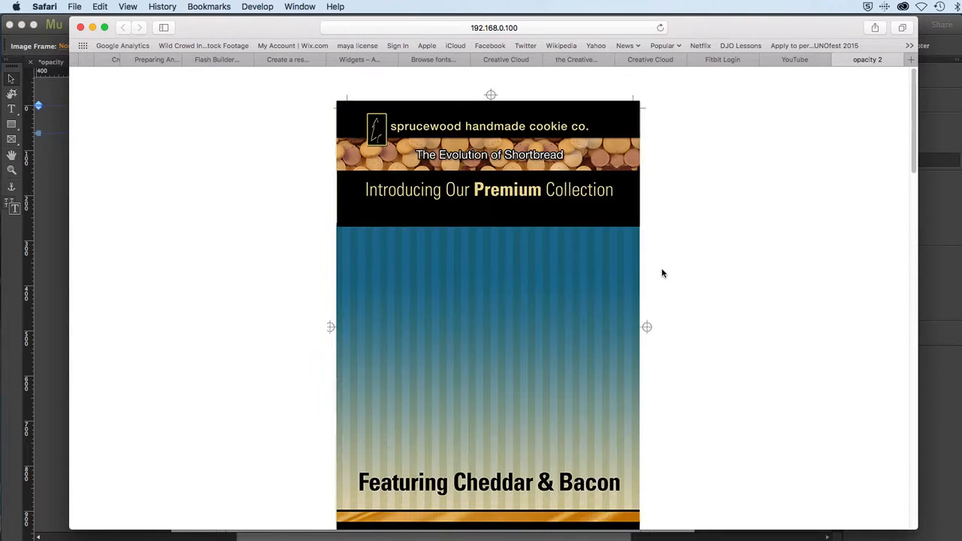
mouse_move(916, 126)
mouse_down()
mouse_move(925, 202)
mouse_move(913, 119)
mouse_up()
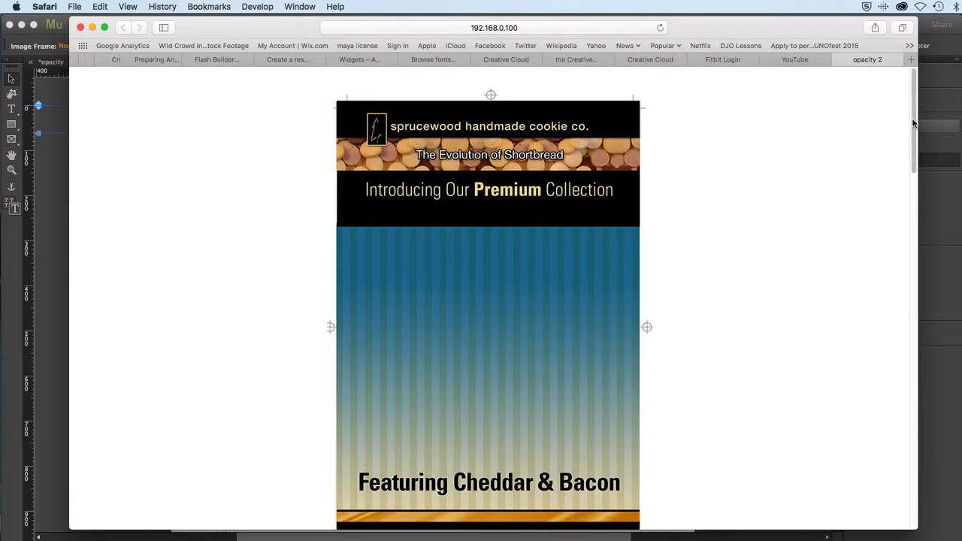
key(super+Tab)
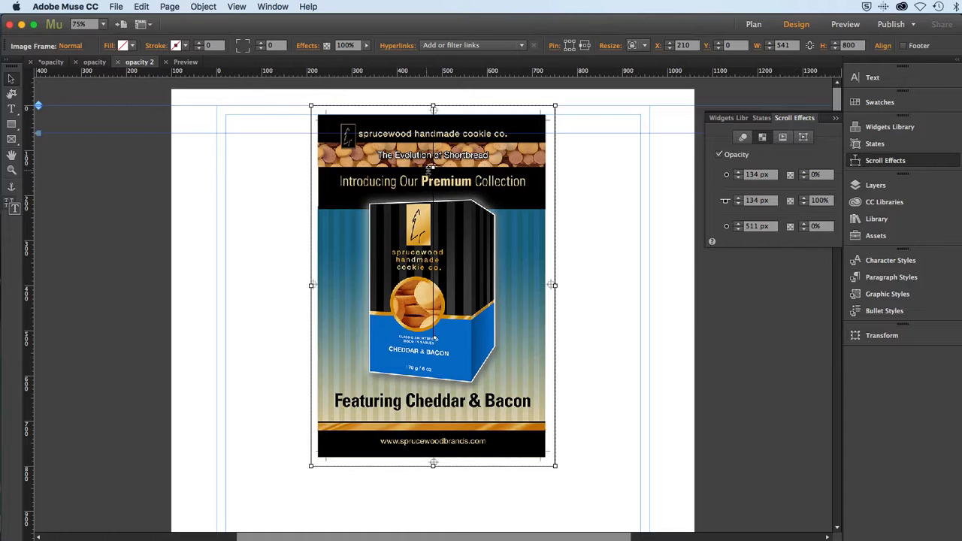
Set the final opacity to 100% and move the effect's fade start to about 20 px, key position to 353 px and fade end to 730 px.
drag(429, 169, 417, 107)
click(814, 227)
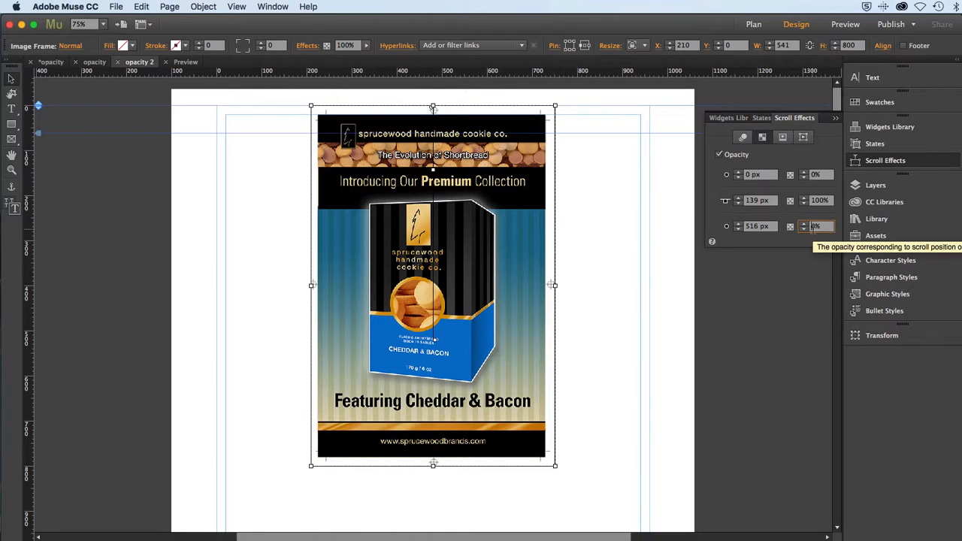
text(100)
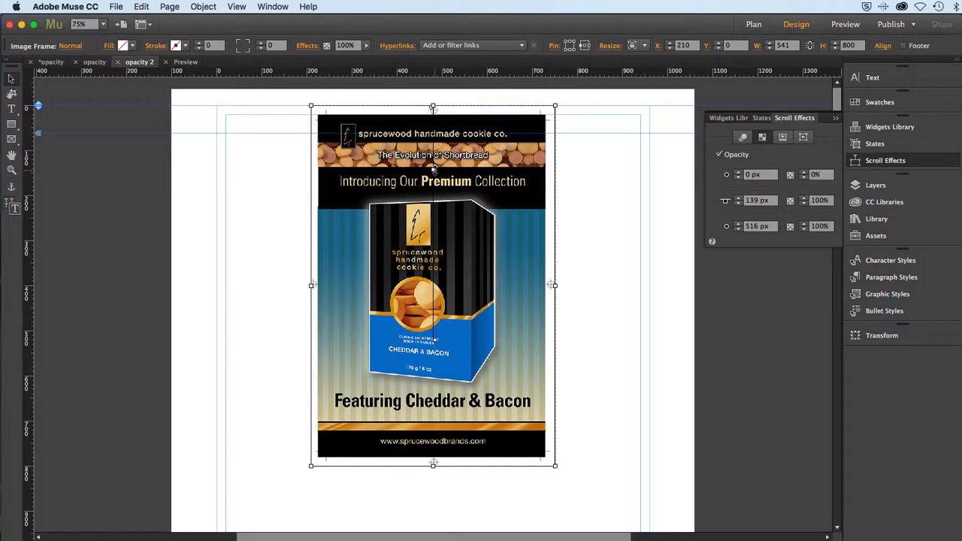
drag(433, 170, 438, 268)
drag(430, 205, 427, 111)
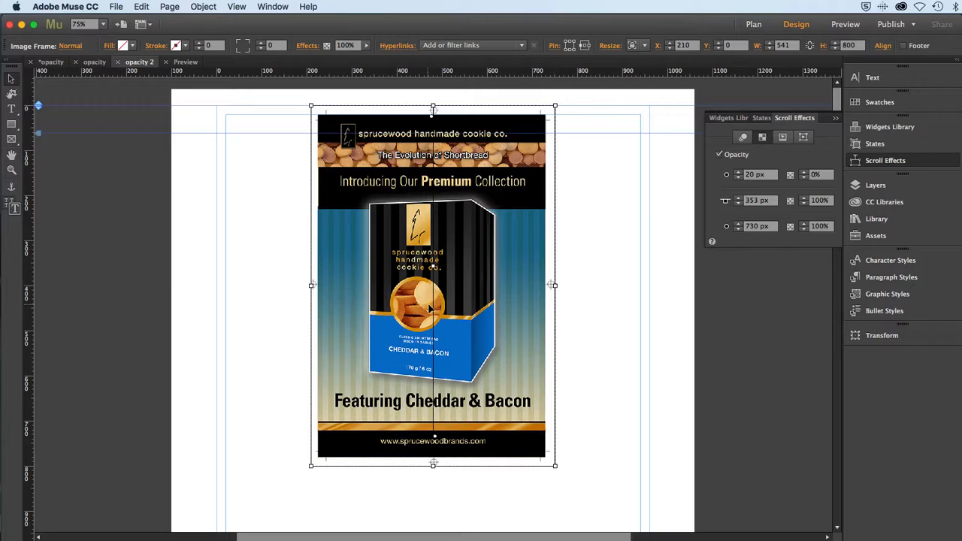
Preview the adjusted page in the browser, scroll up and down to check the box's fade-in, and switch back to Muse.
click(110, 7)
click(129, 200)
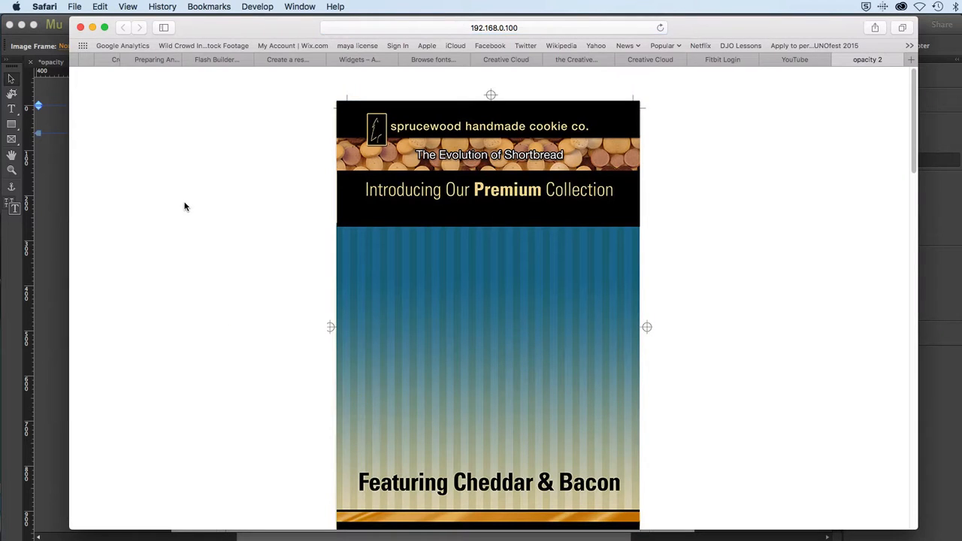
scroll(193, 202, down, 3)
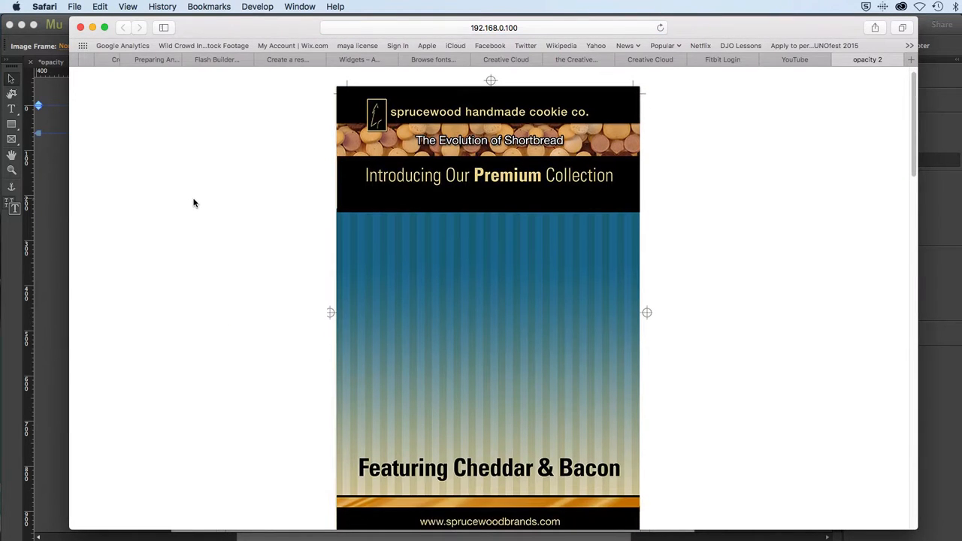
scroll(193, 201, down, 2)
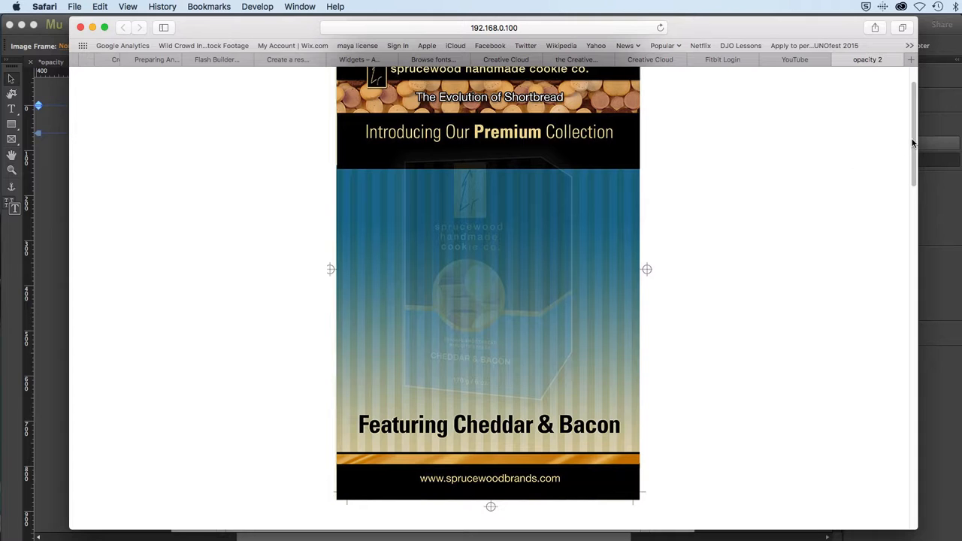
drag(915, 143, 891, 146)
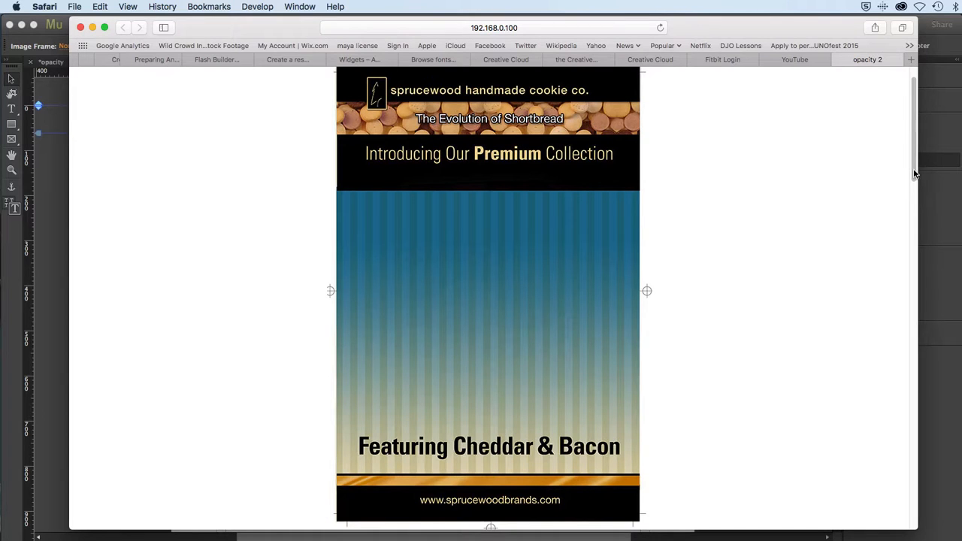
drag(914, 170, 912, 168)
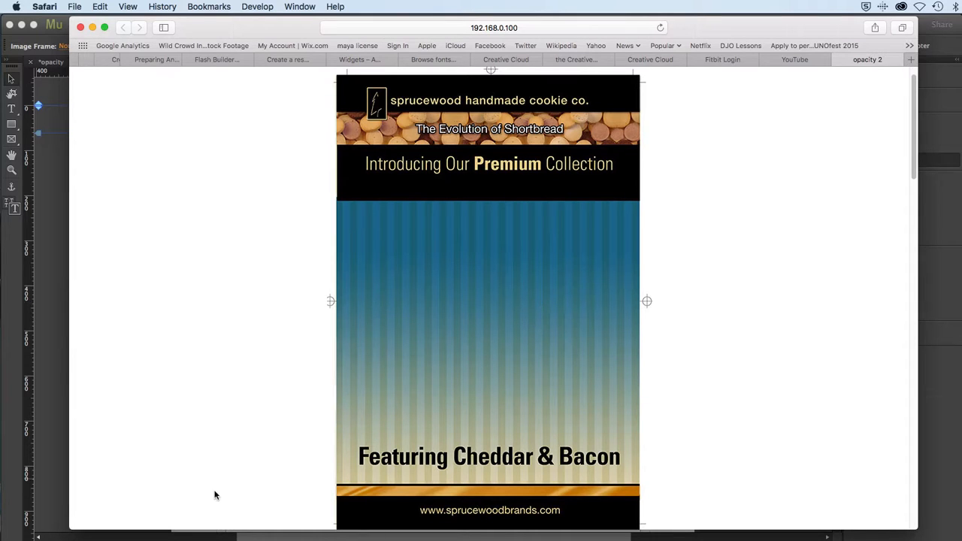
key(super+Tab)
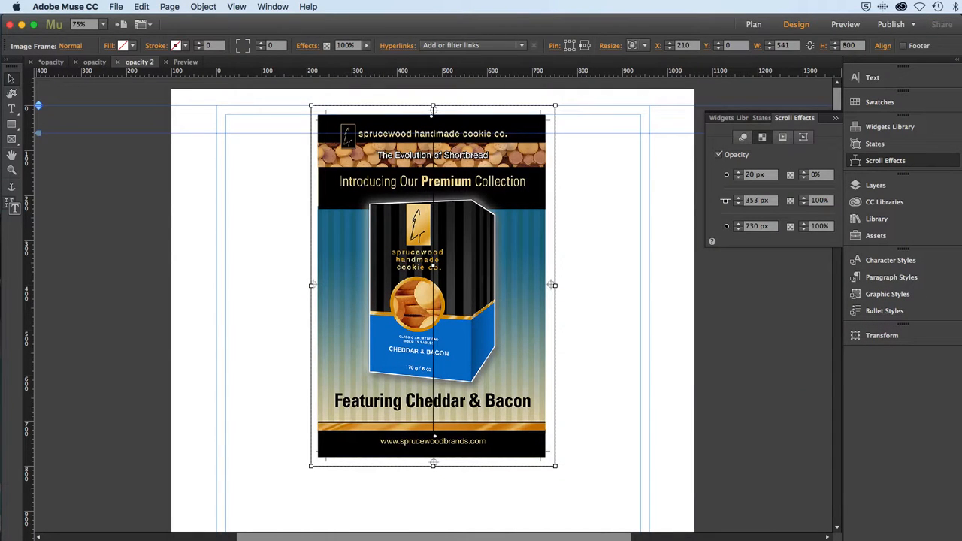
Set the opacity at the key position to 0% and move the key position up to about 13 px.
click(816, 201)
text(0)
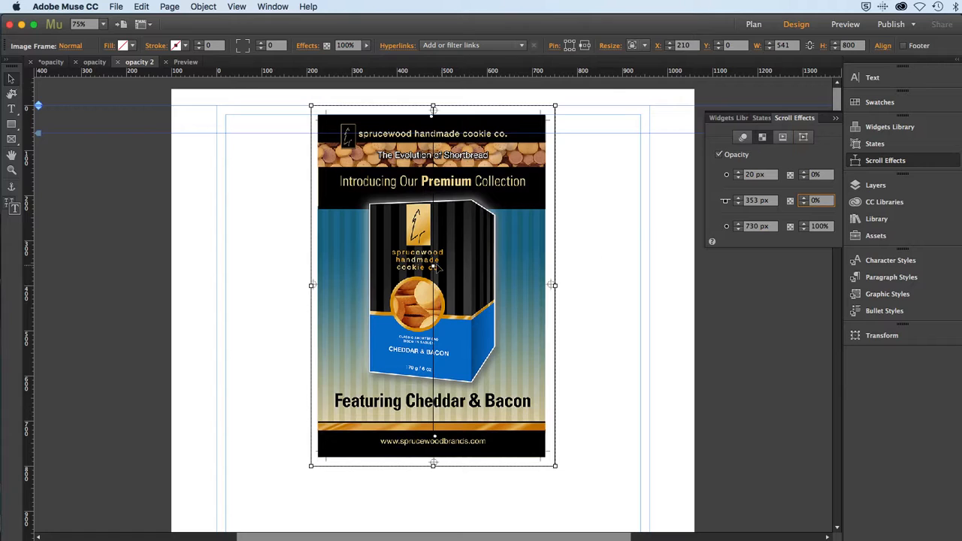
mouse_move(436, 269)
mouse_down()
mouse_move(420, 116)
mouse_move(431, 104)
mouse_up()
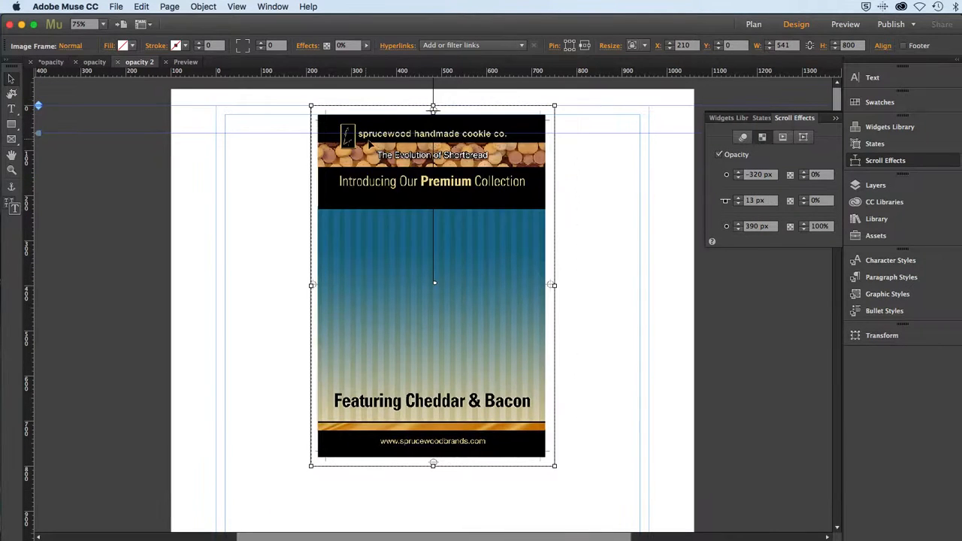
Set the opacity effect's fade start to 13 px, and adjust its handles to -23 px start, 20 px key position and 397 px end.
click(739, 178)
click(739, 178)
click(755, 175)
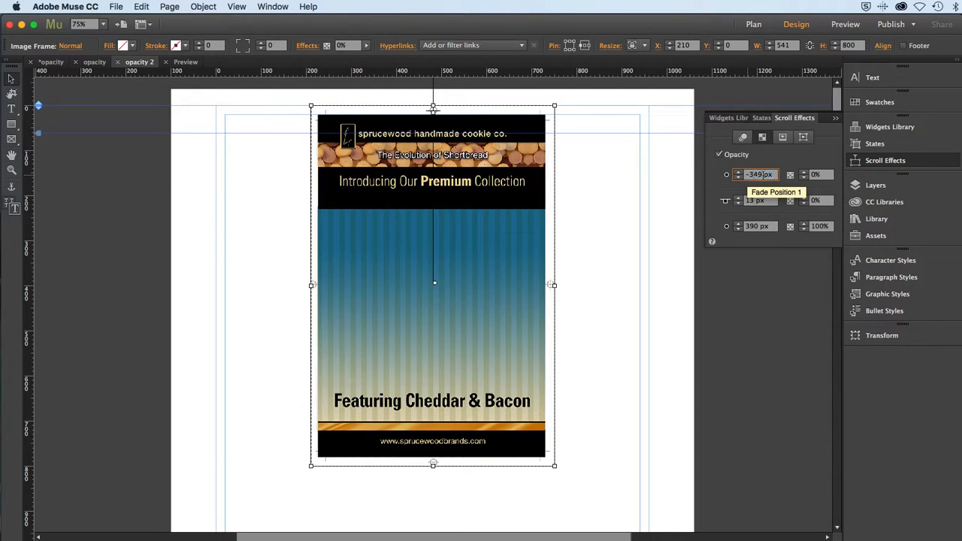
double_click(755, 174)
text(13)
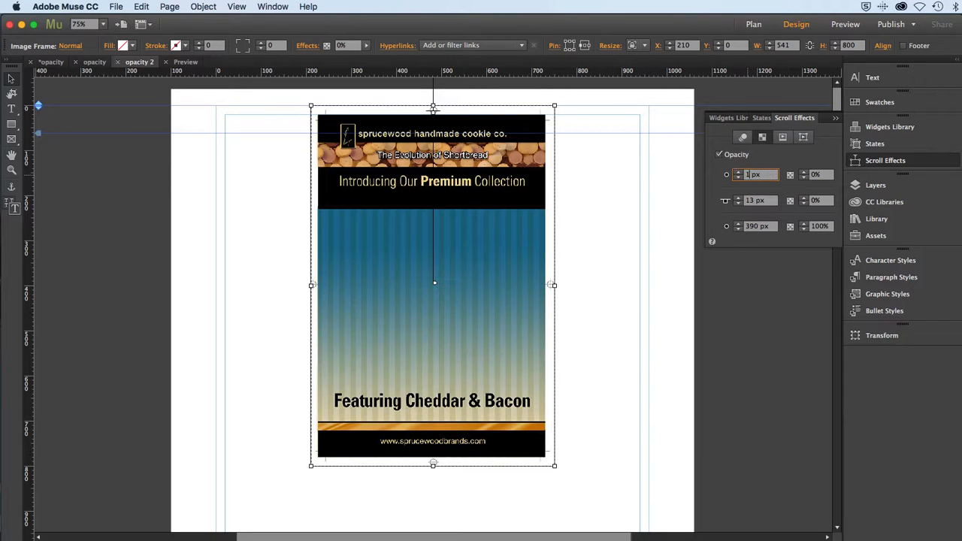
key(Tab)
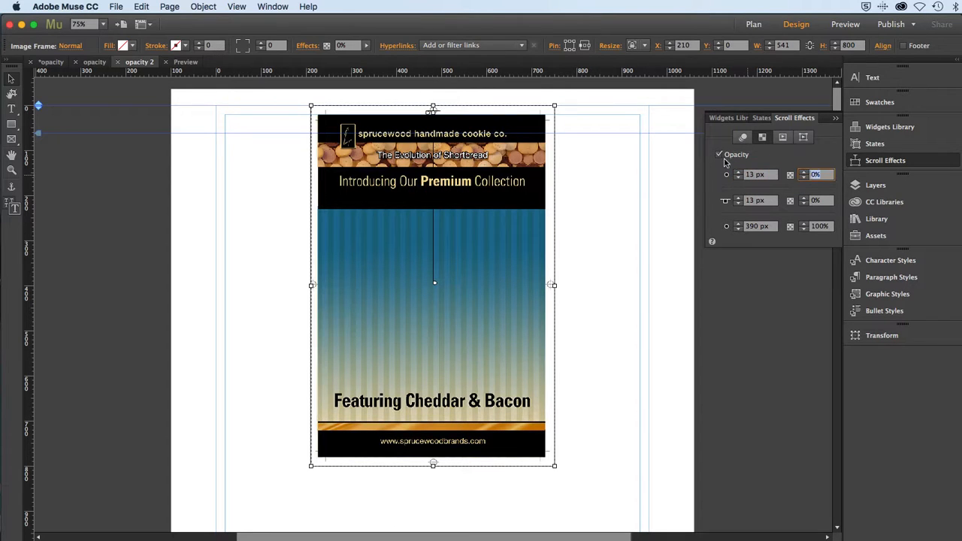
mouse_move(432, 111)
mouse_down()
mouse_move(423, 93)
mouse_move(431, 97)
mouse_up()
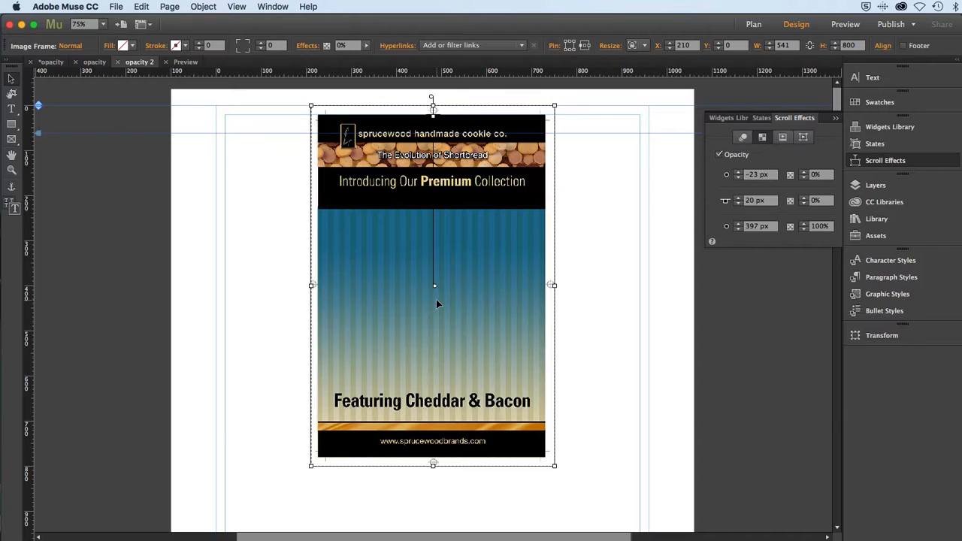
Enable the motion scroll effect on the upper poster with initial speeds of vertical 1 and horizontal 0 and a final vertical speed of 0.
click(743, 137)
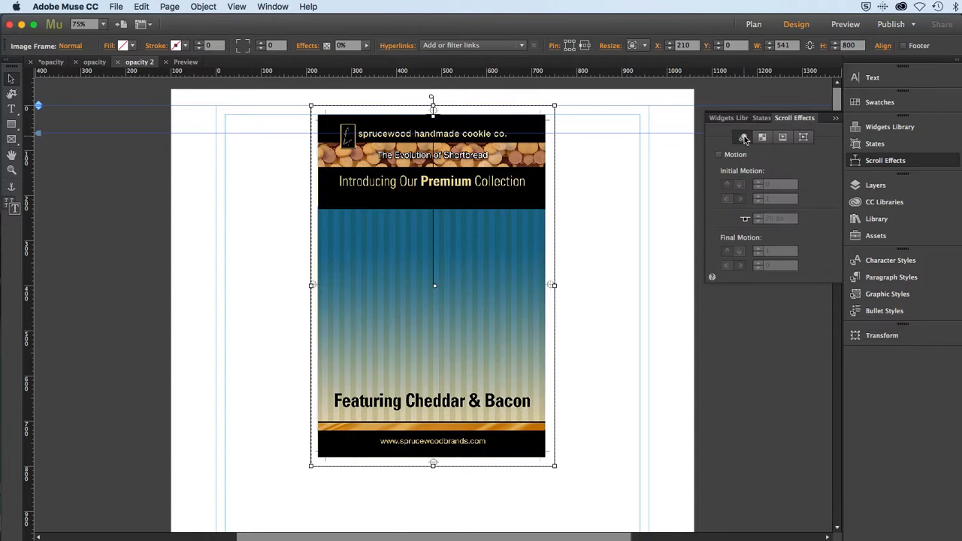
click(719, 155)
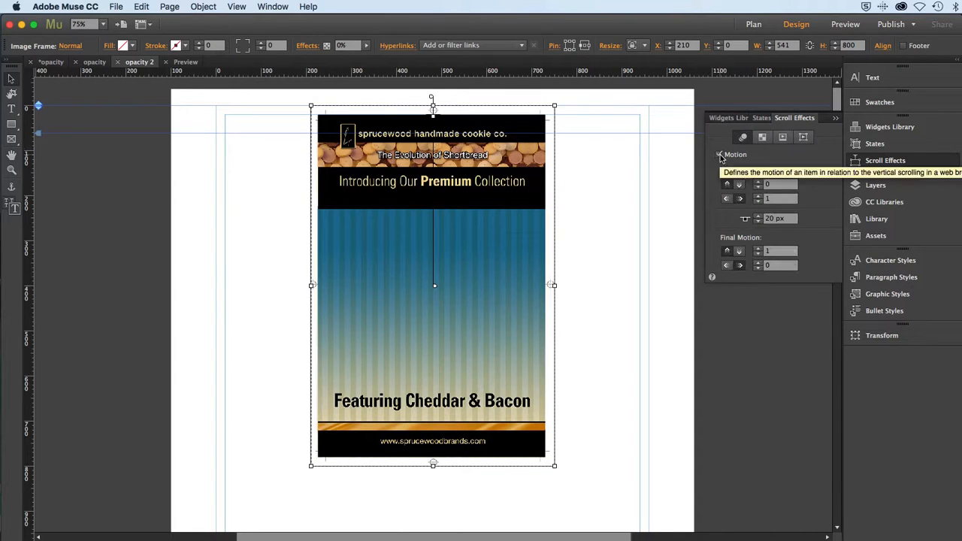
click(773, 188)
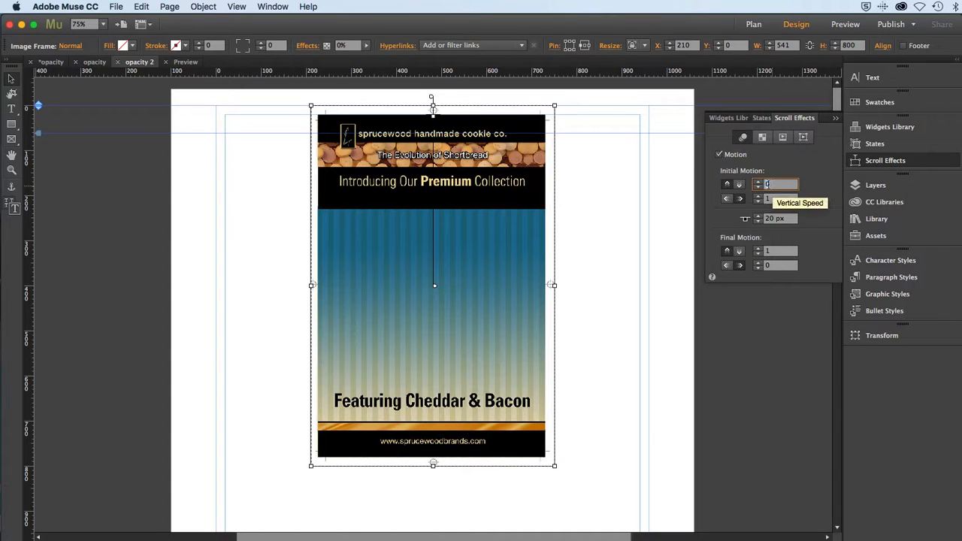
text(1)
click(765, 200)
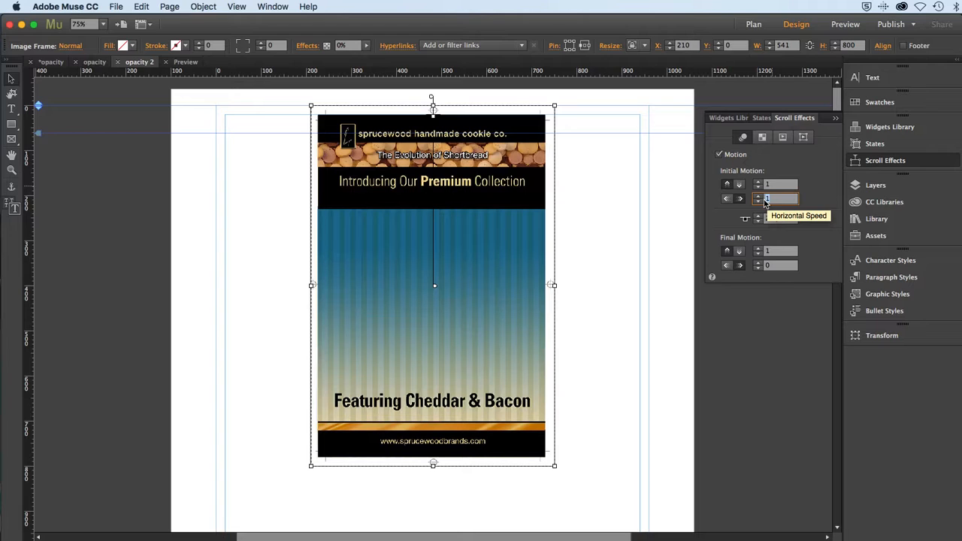
text(0)
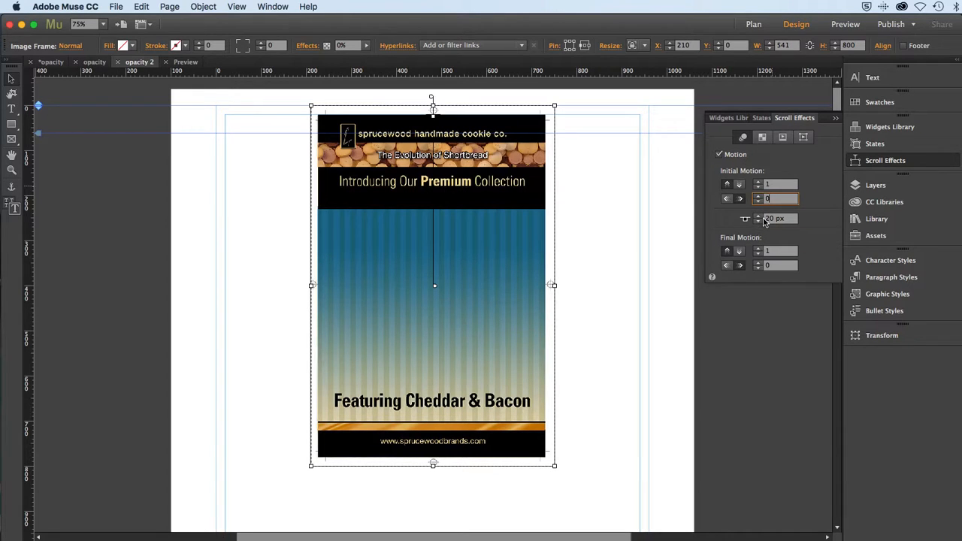
click(767, 251)
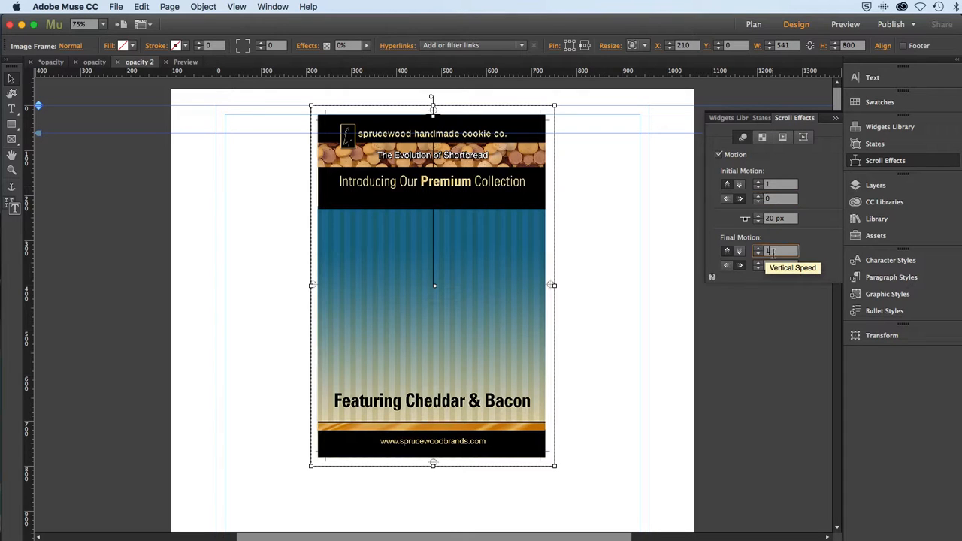
text(0)
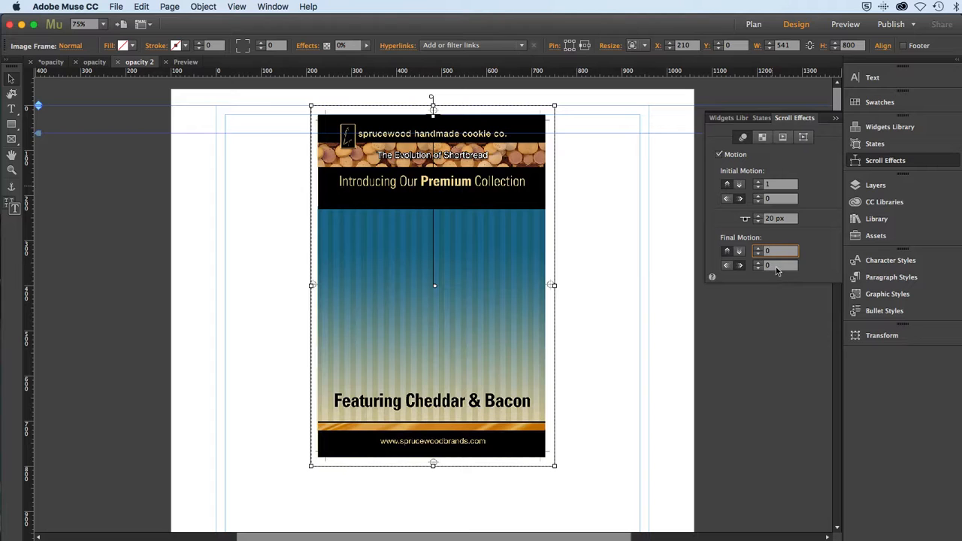
click(778, 267)
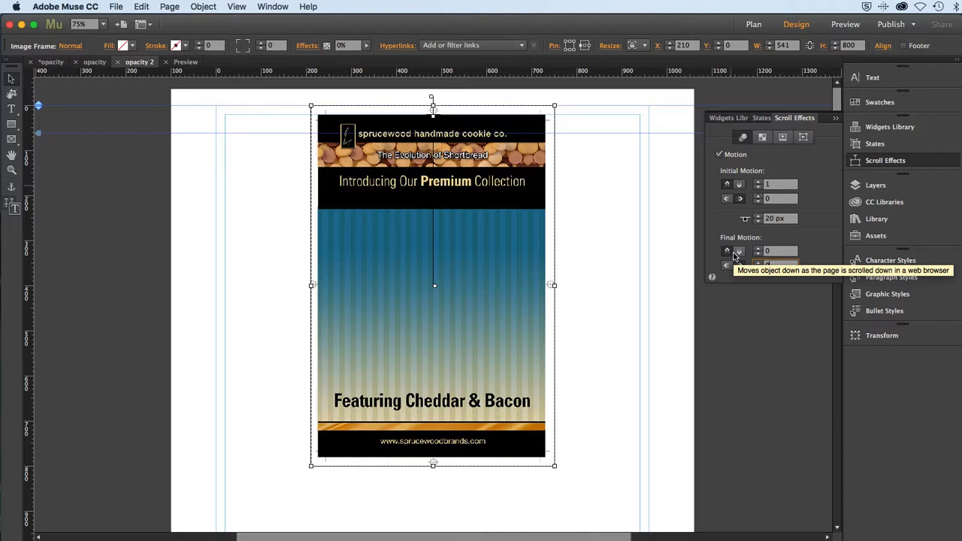
Enable motion on the lower poster, poster_B...D_01.jpg, with a final vertical speed of 0 and a 20 px key position, and save the site.
click(863, 192)
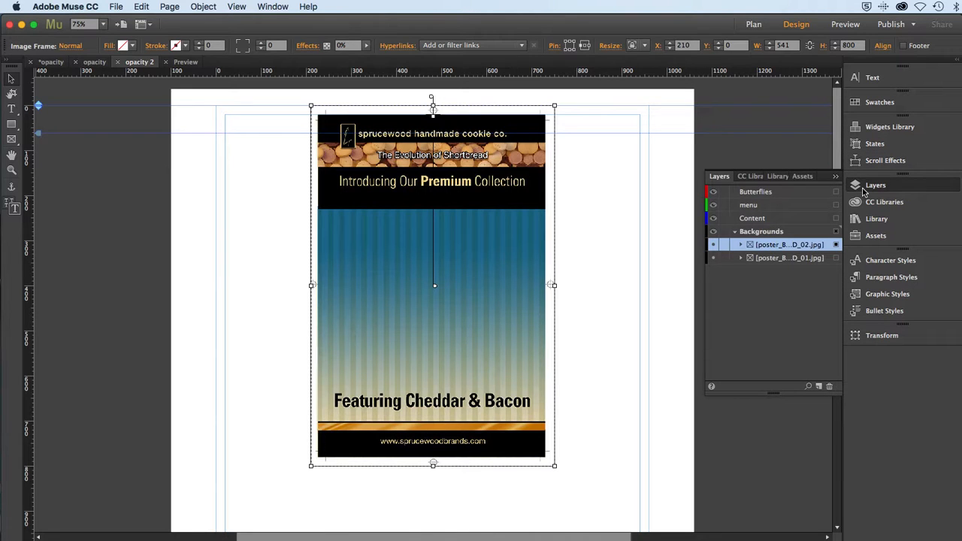
click(837, 257)
click(817, 260)
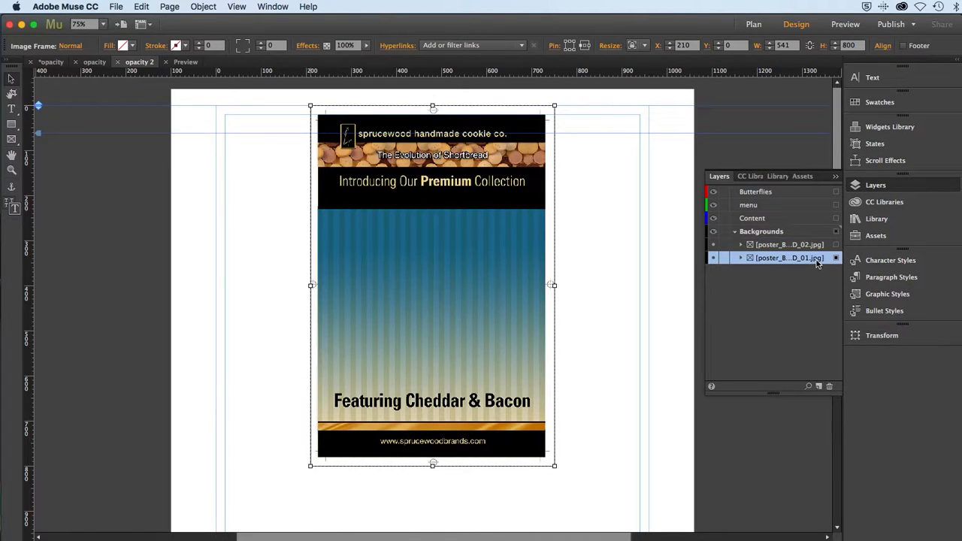
click(876, 161)
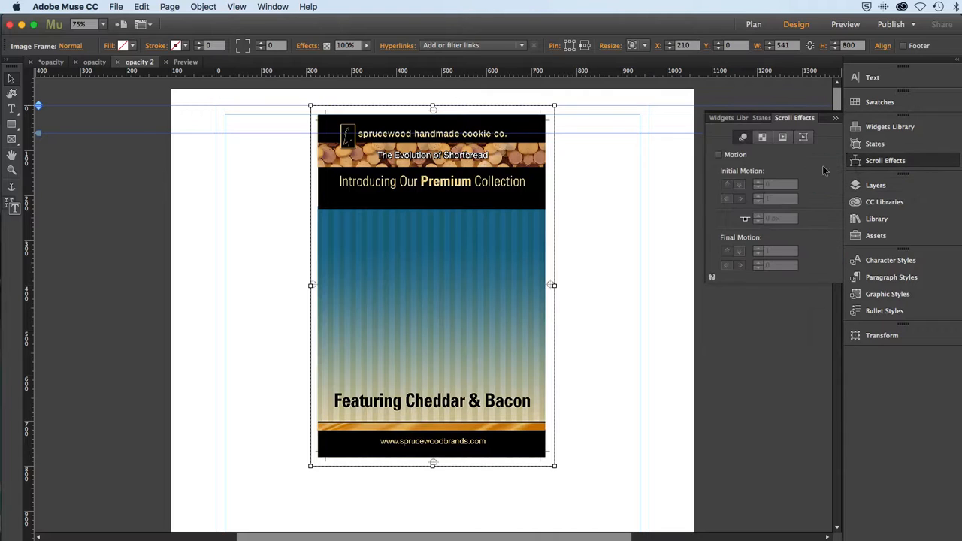
click(717, 155)
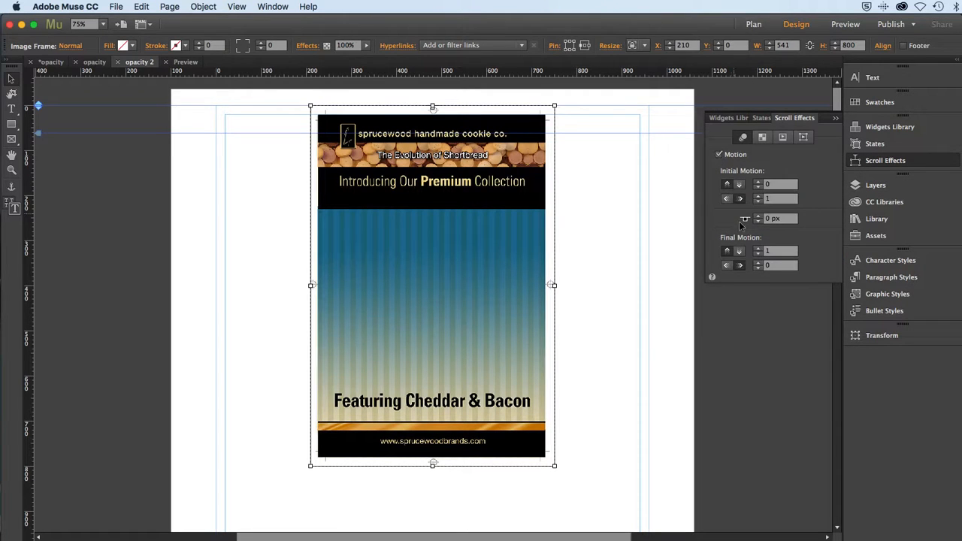
click(771, 253)
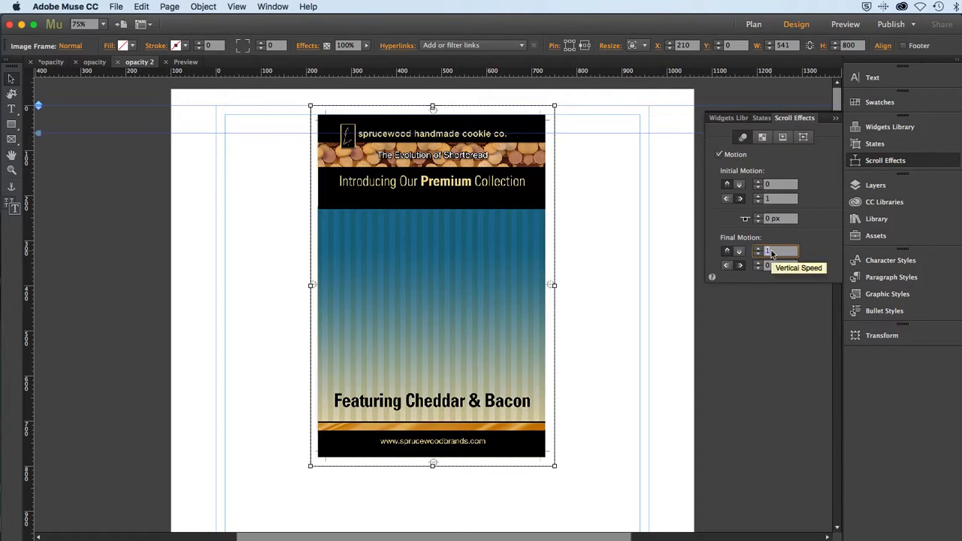
text(0)
click(767, 219)
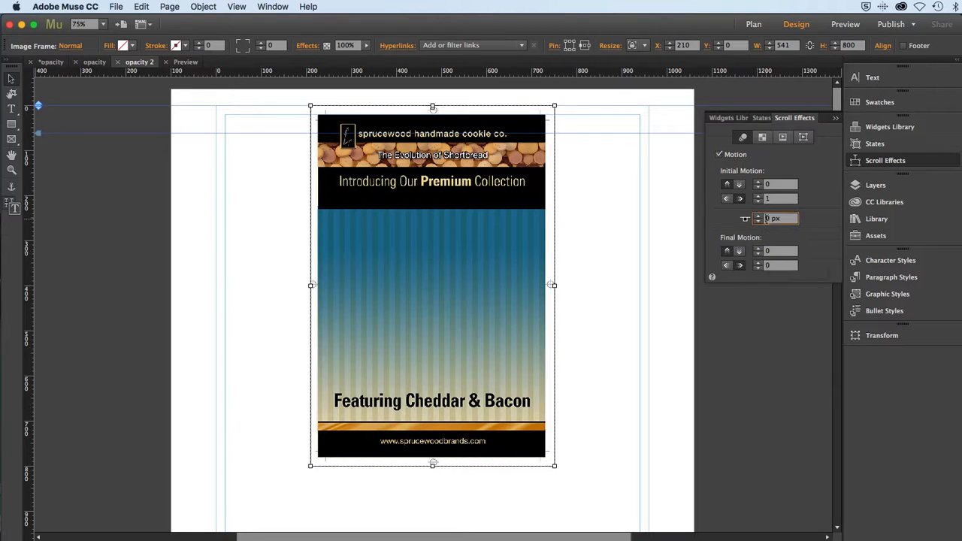
text(20)
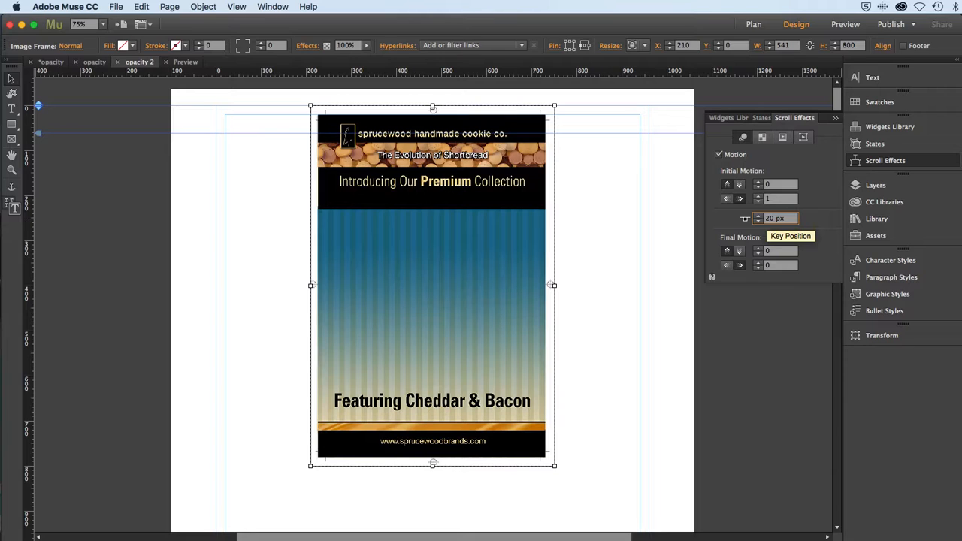
key(Tab)
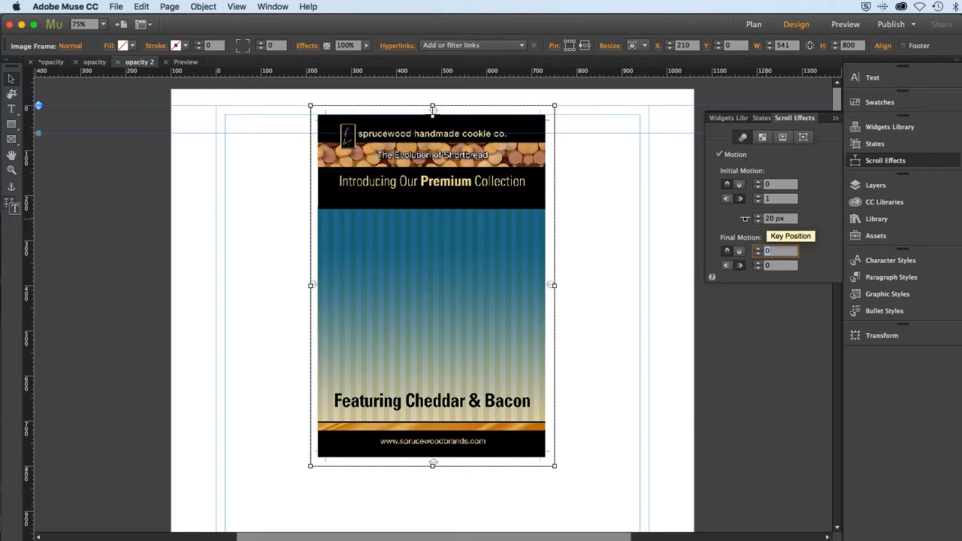
key(super+s)
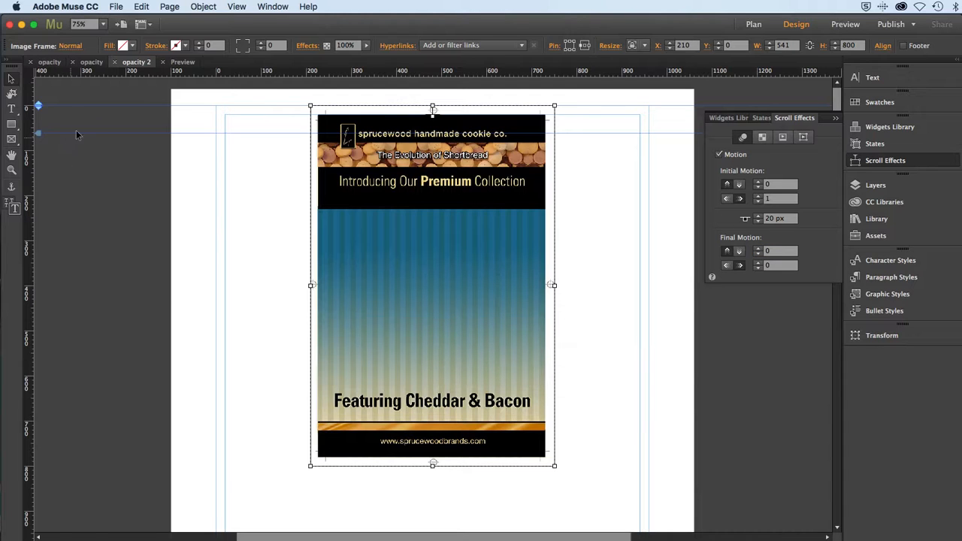
Preview the page in Safari, scroll through it to check the posters' motion and fade, and switch back to Muse.
click(113, 7)
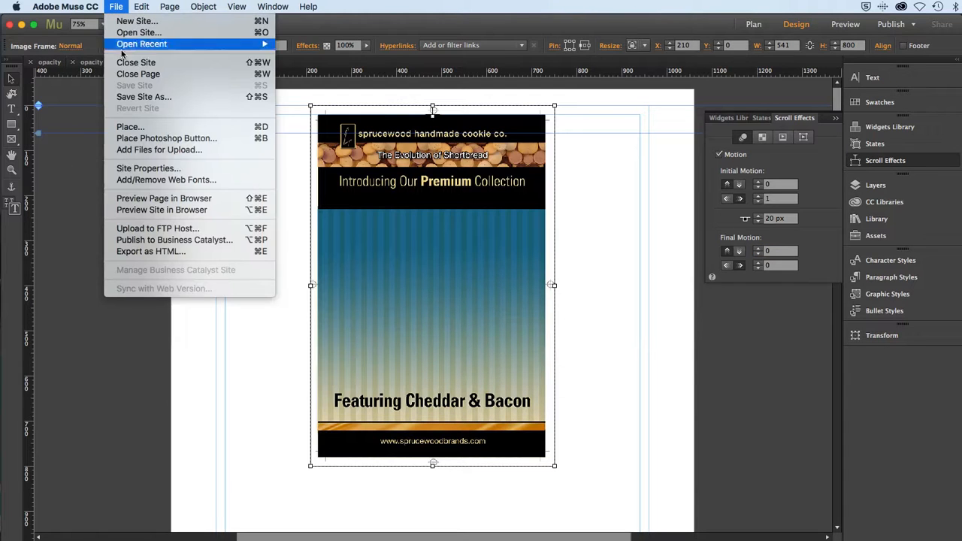
click(141, 198)
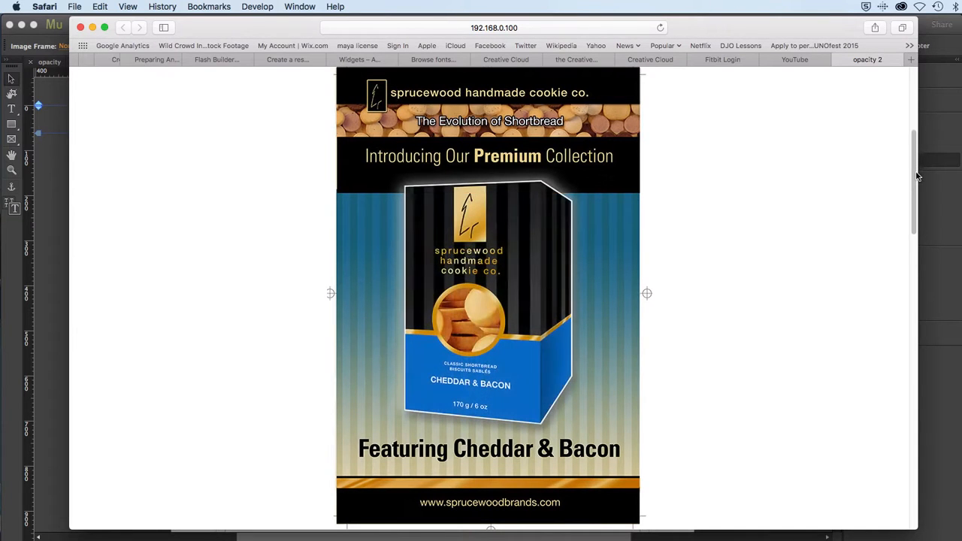
drag(917, 188, 878, 86)
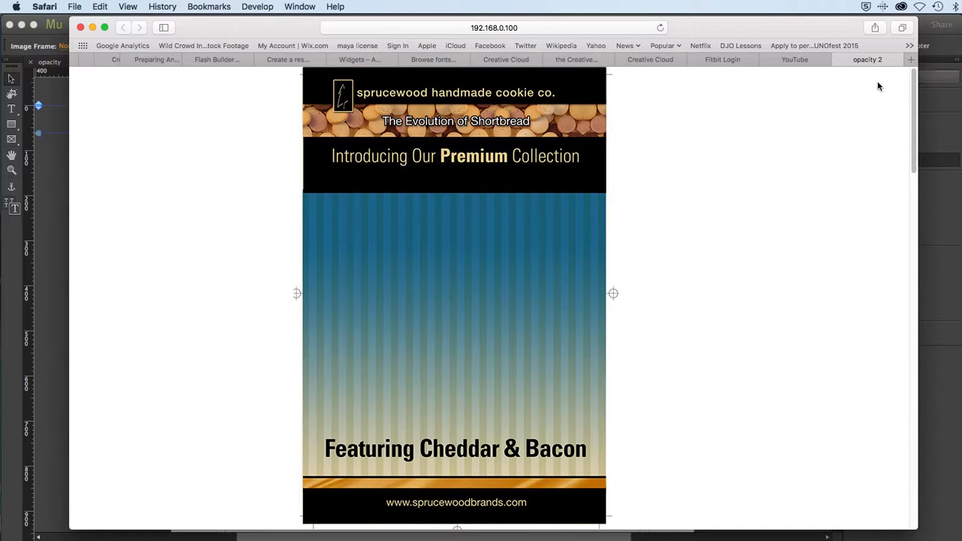
key(super+Tab)
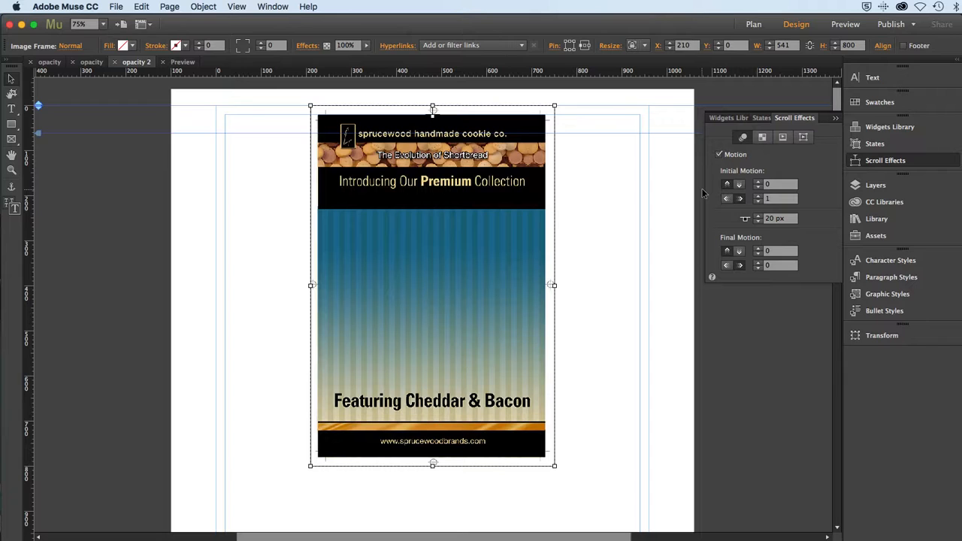
Select the upper poster together with the lower one and move both down to a Y position of about 157.
click(872, 185)
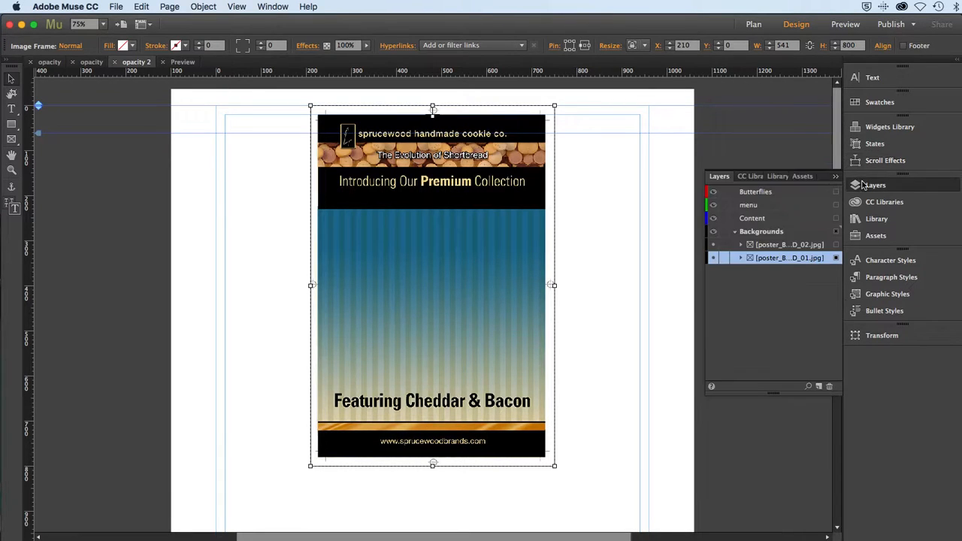
shift+click(836, 246)
drag(473, 207, 475, 278)
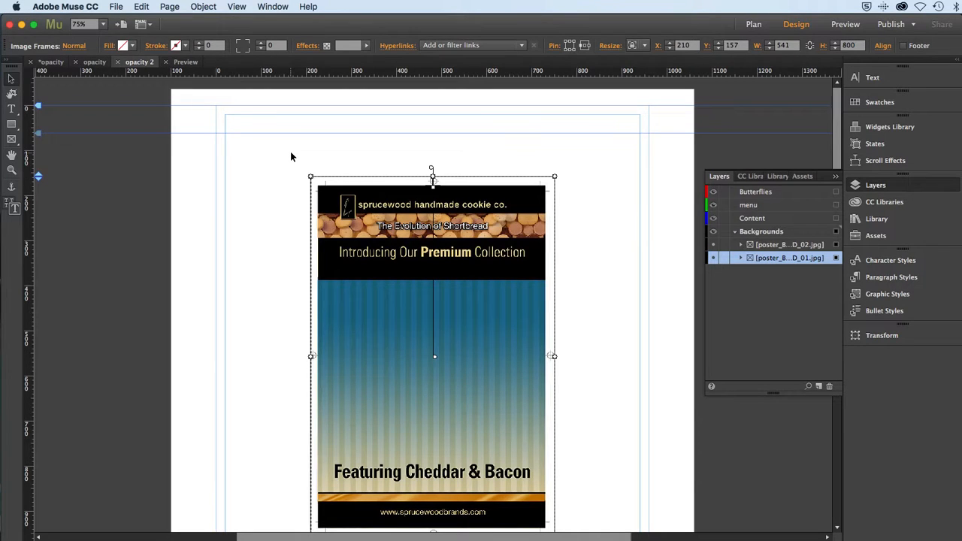
Preview the page with the repositioned posters in Safari, scroll to check how they move, and switch back to Muse.
click(116, 7)
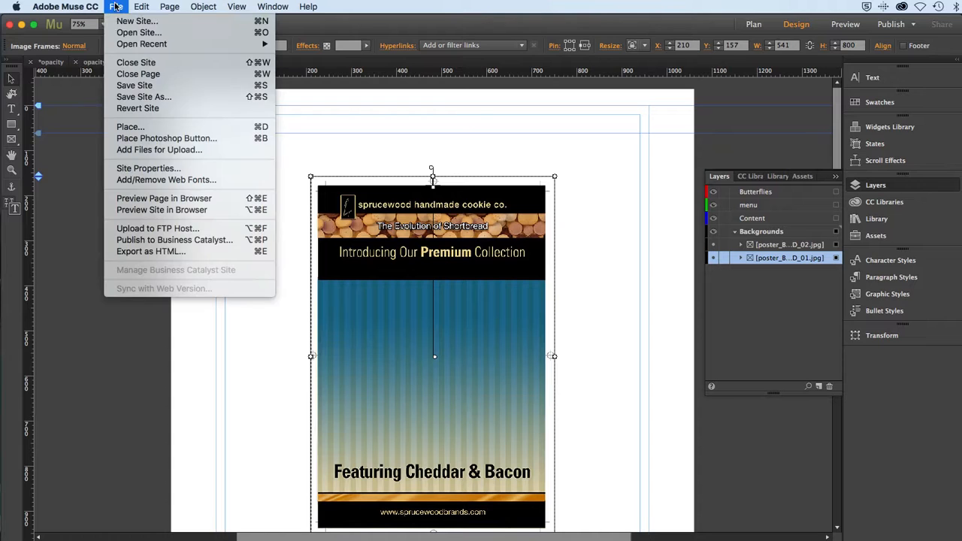
click(125, 198)
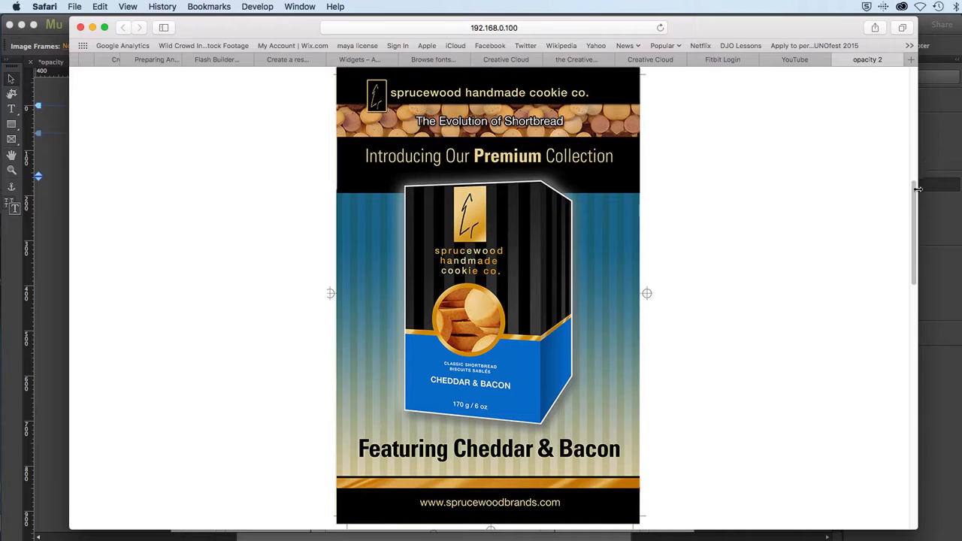
drag(918, 188, 851, 54)
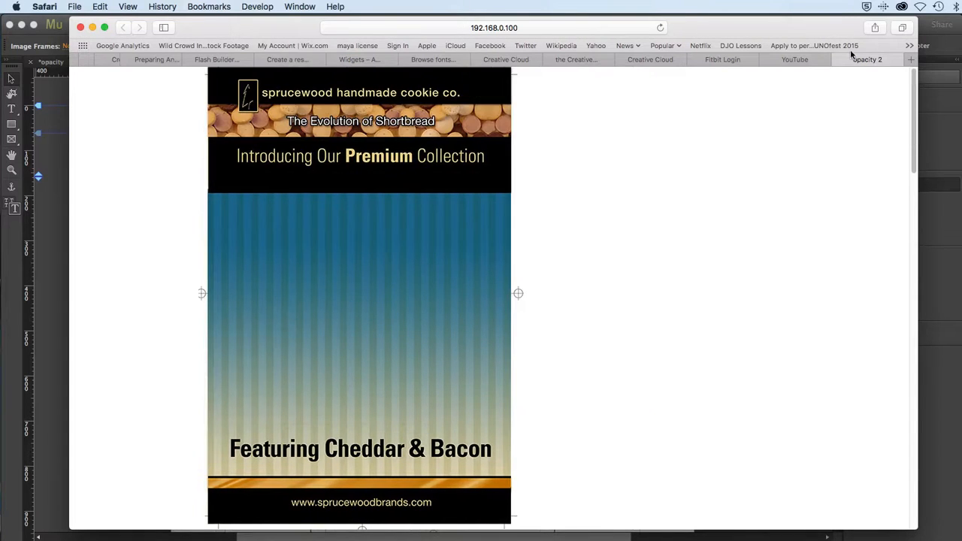
key(super+Tab)
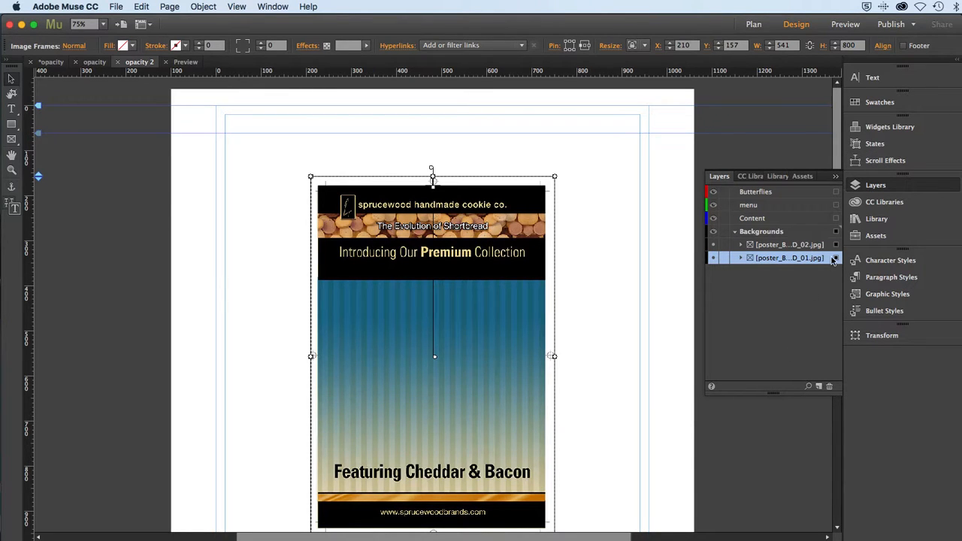
Set the initial motion of the lower poster, poster_B...D_01.jpg, to a vertical speed of 1 and a horizontal speed of 0.
click(580, 278)
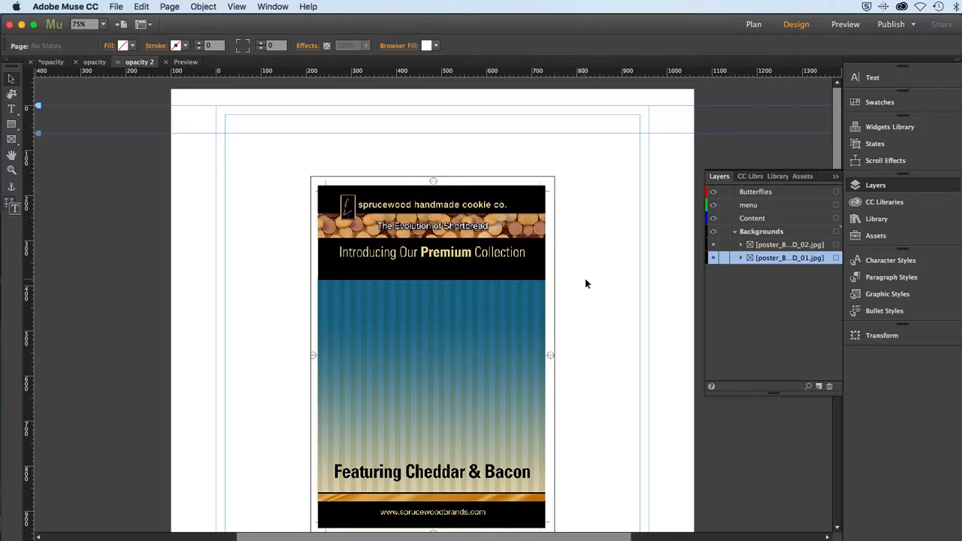
click(836, 259)
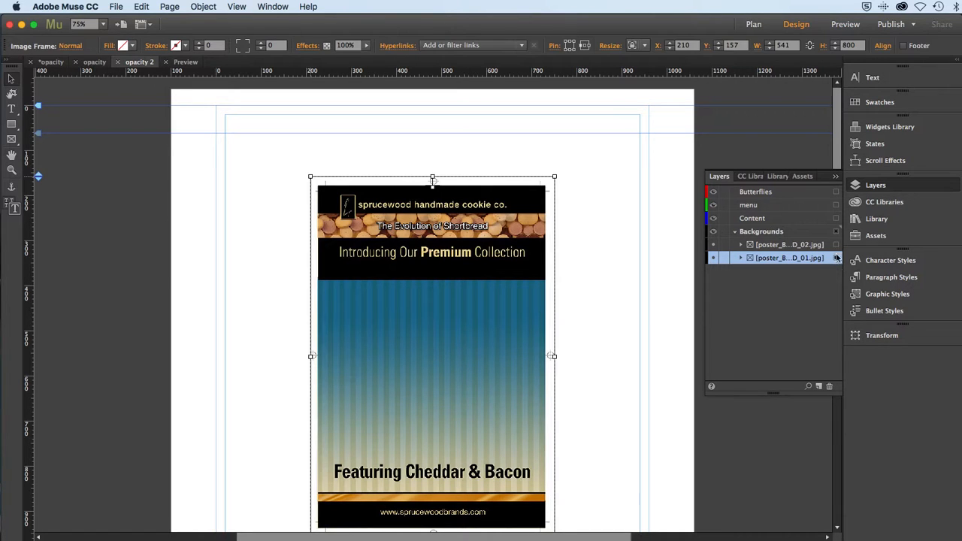
click(875, 162)
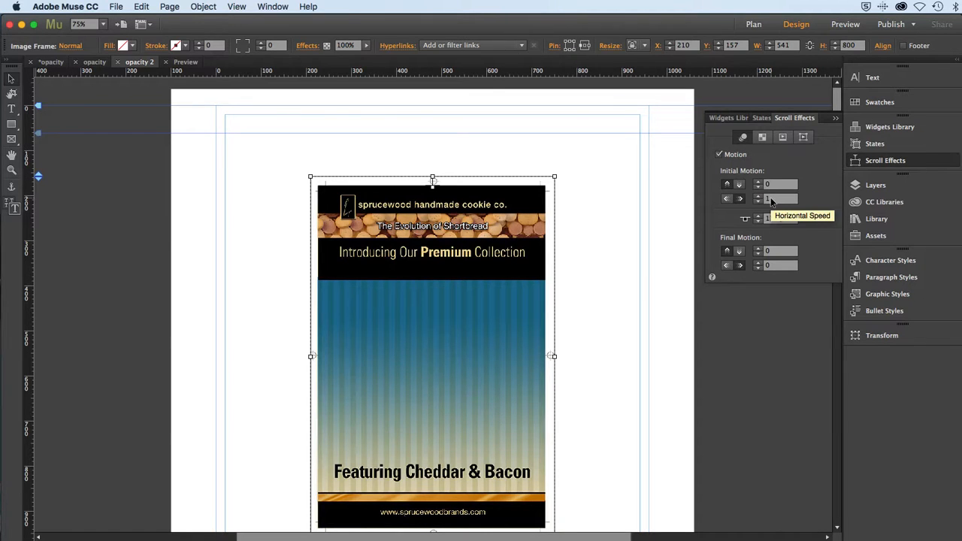
click(770, 200)
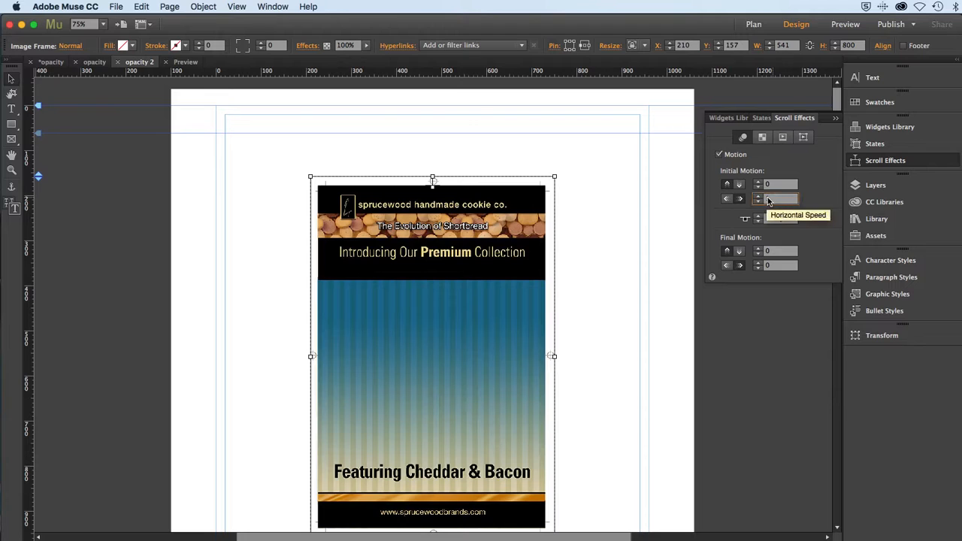
click(765, 184)
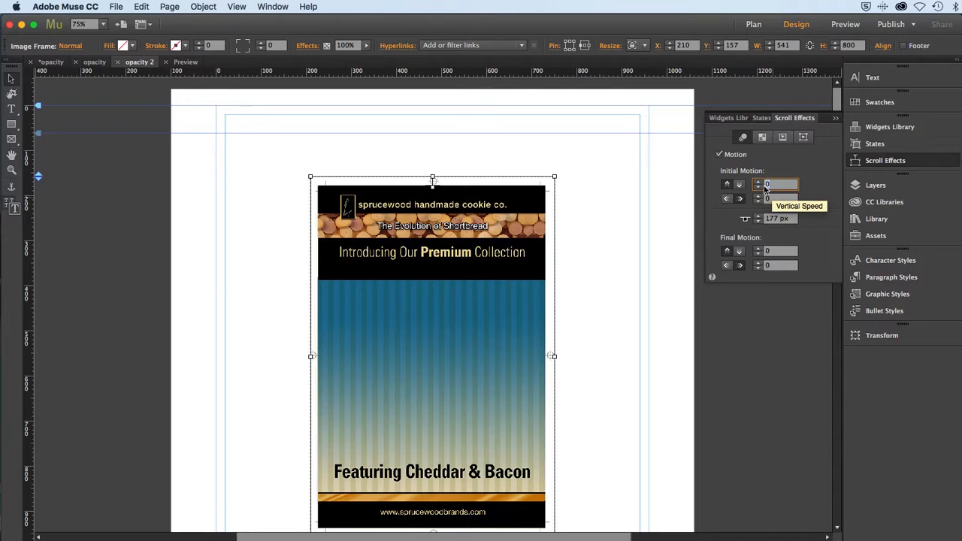
text(1)
key(Tab)
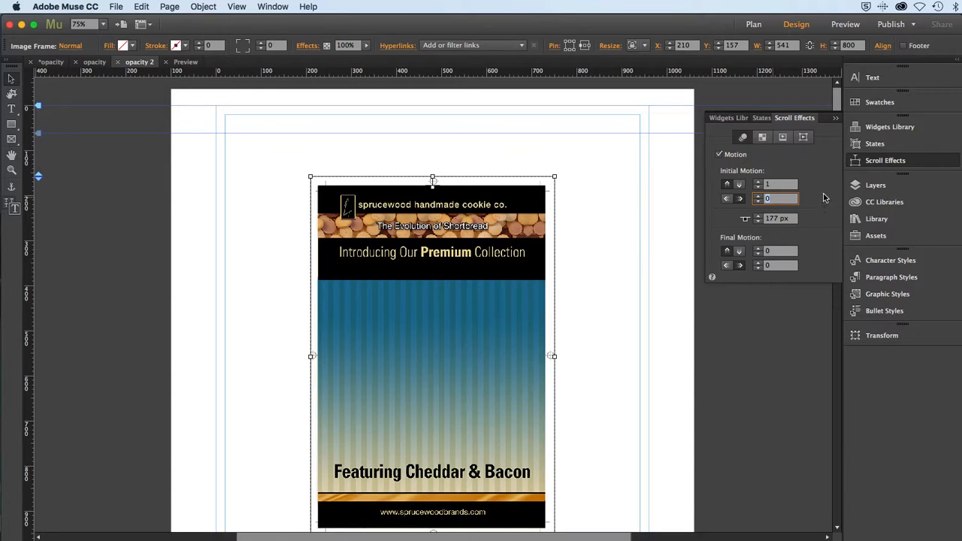
Select the upper poster, poster_B...D_02.jpg, and review its scroll motion settings.
click(857, 184)
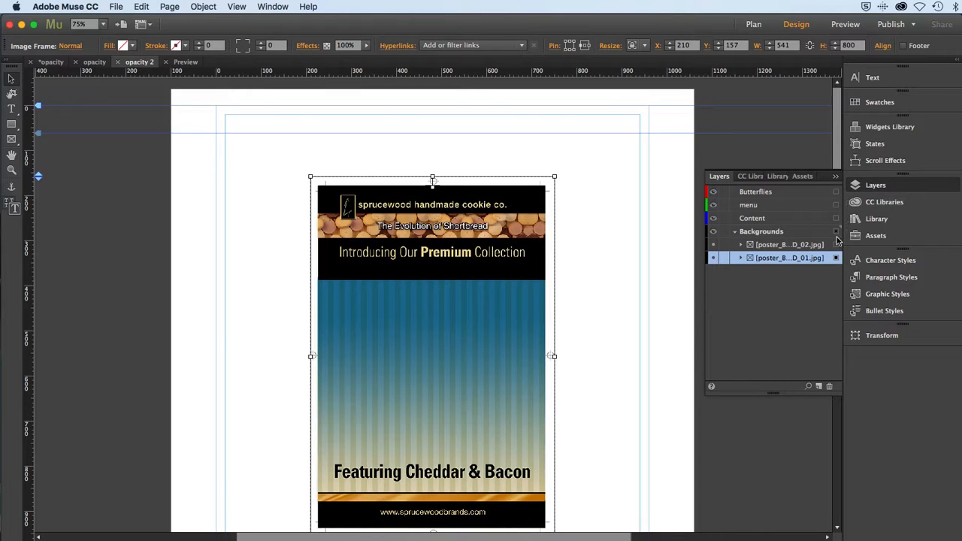
click(815, 248)
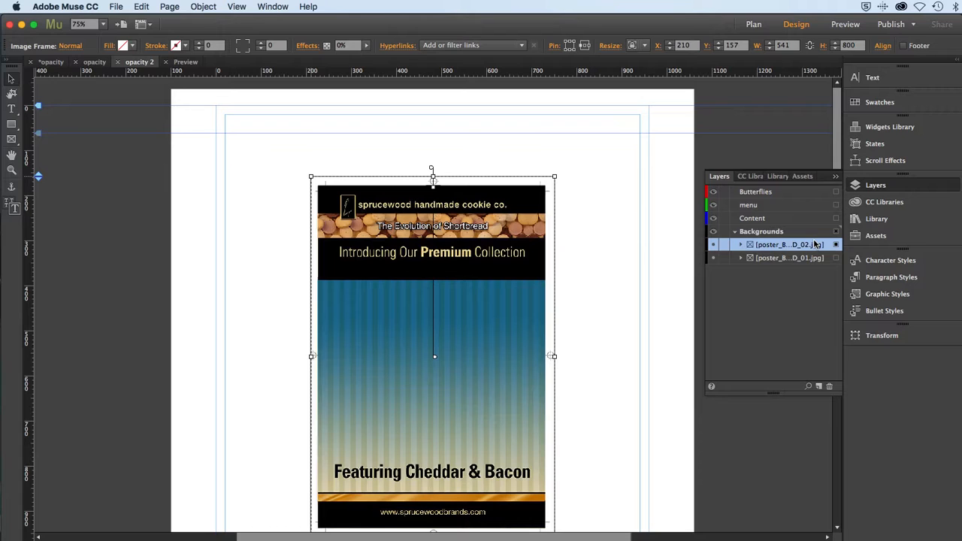
click(883, 160)
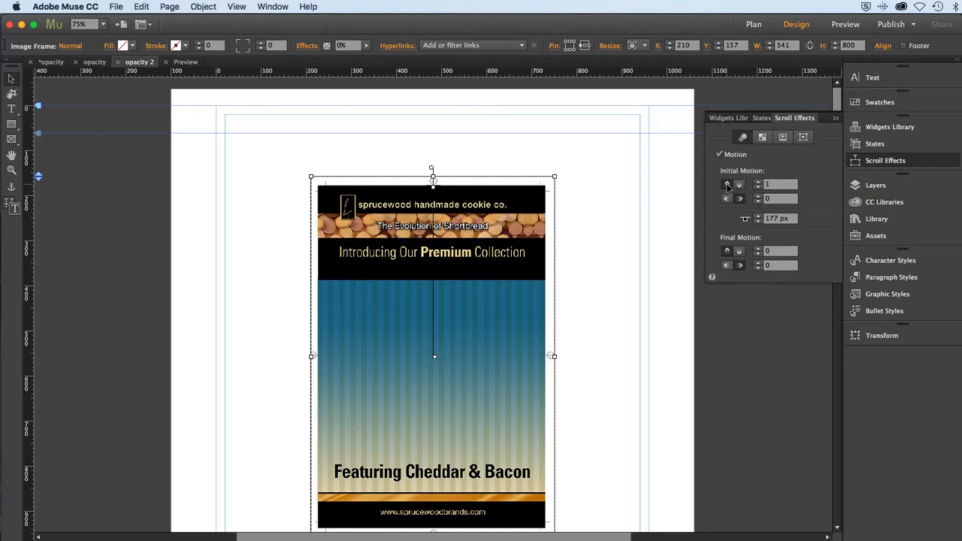
Preview the page in Safari, scroll down to check how the posters move and fade, and switch back to Muse.
click(114, 7)
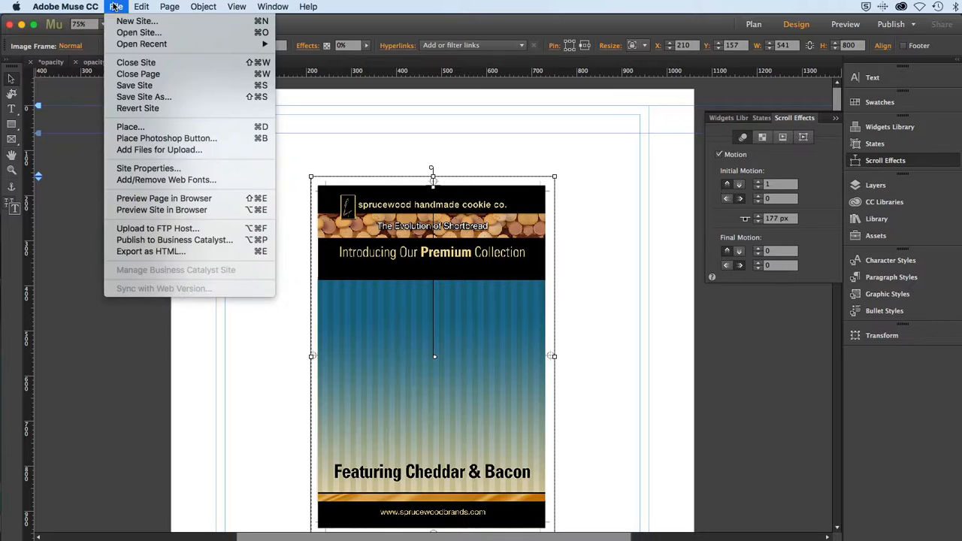
click(134, 199)
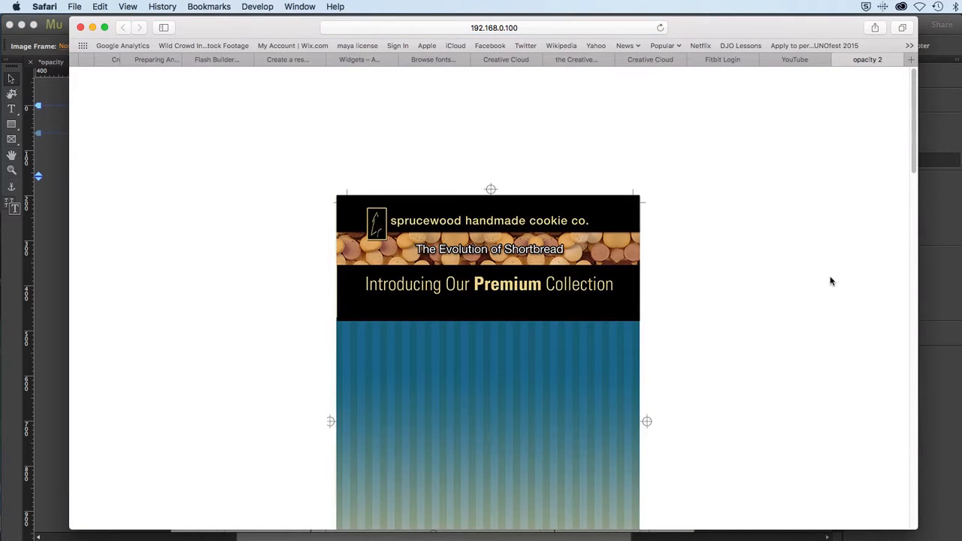
scroll(915, 130, down, 5)
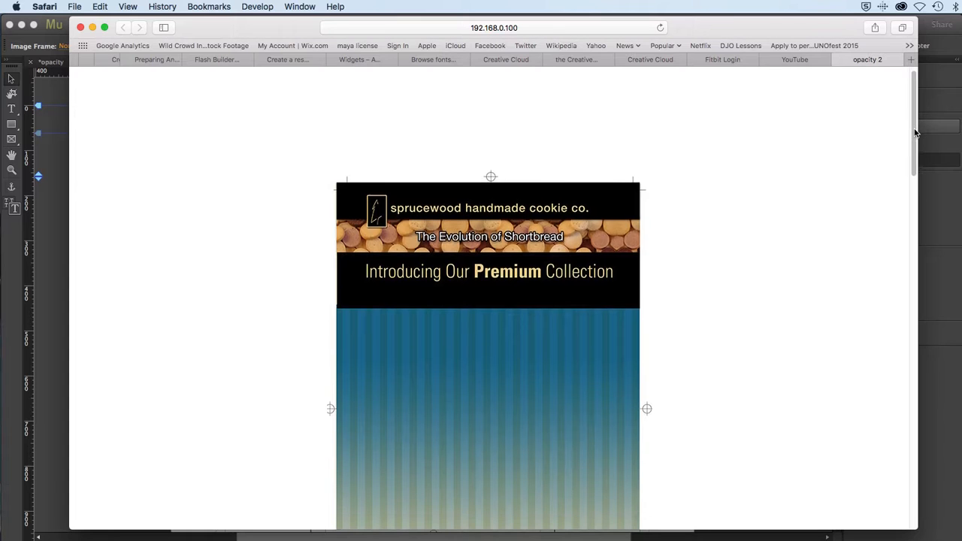
drag(922, 165, 874, 347)
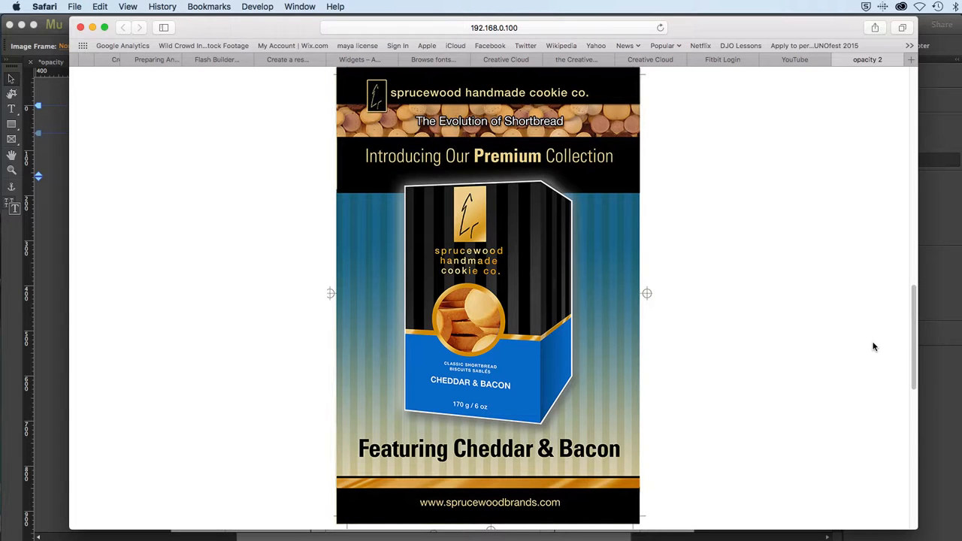
key(super+Tab)
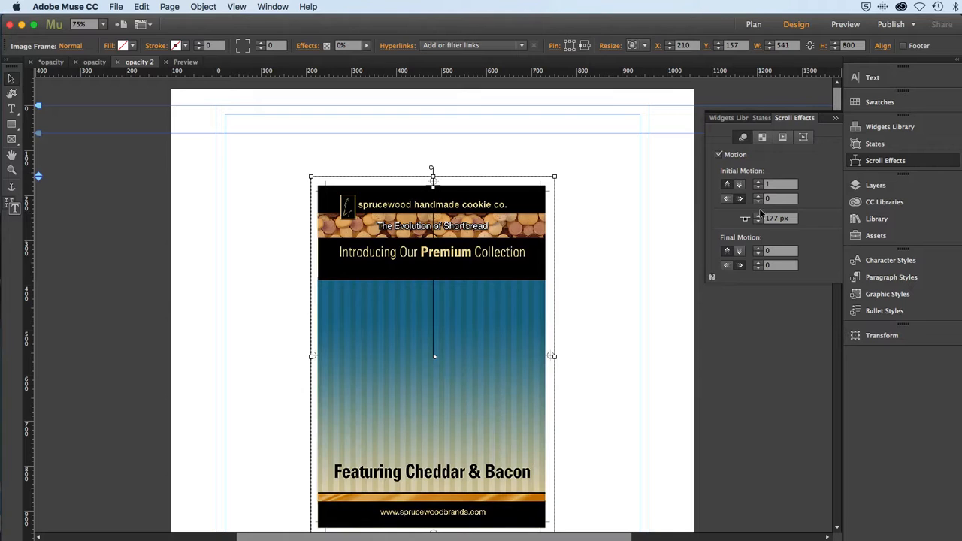
Set the upper poster's initial vertical speed to 0 and edit its initial horizontal speed.
click(771, 187)
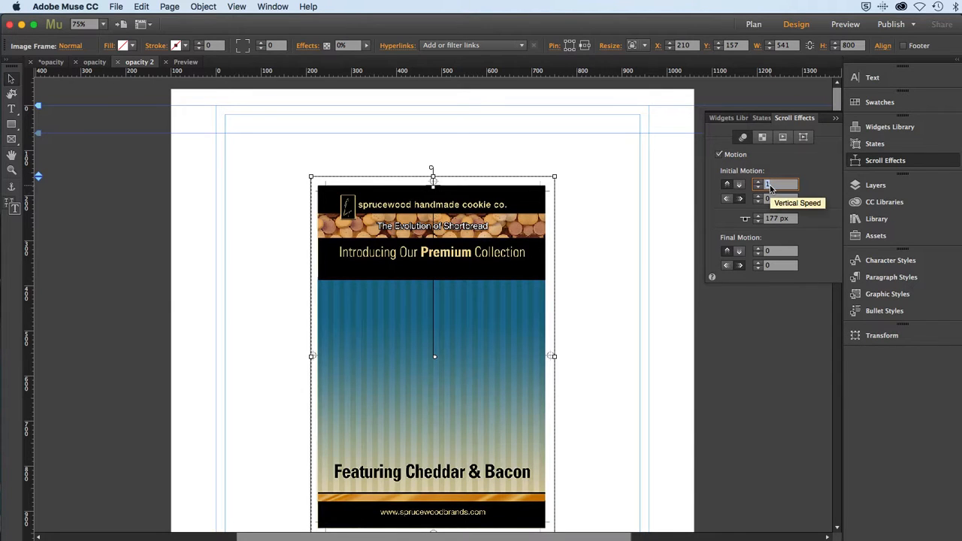
text(0)
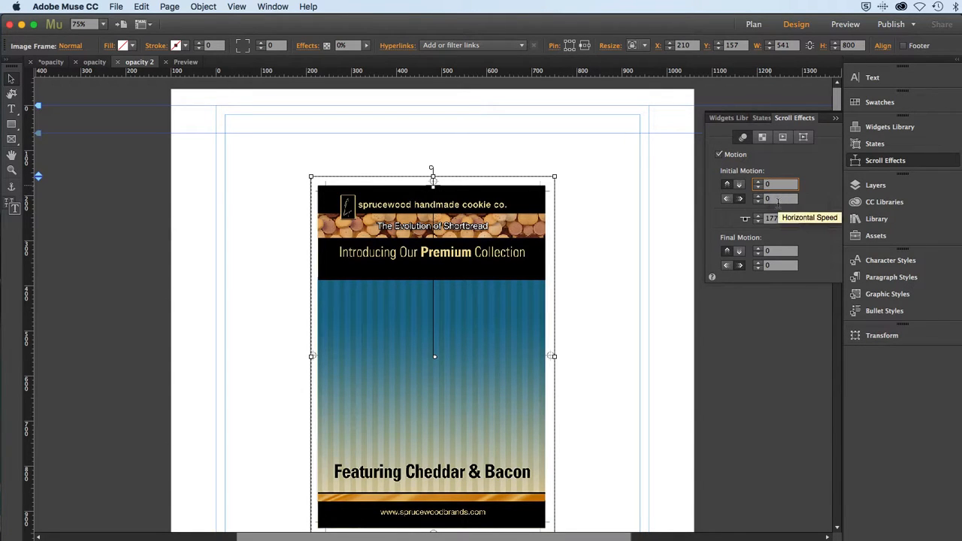
click(774, 198)
Match the initial motion speeds of the lower poster, poster_B...D_01.jpg, to those of the upper poster and save the site.
click(876, 185)
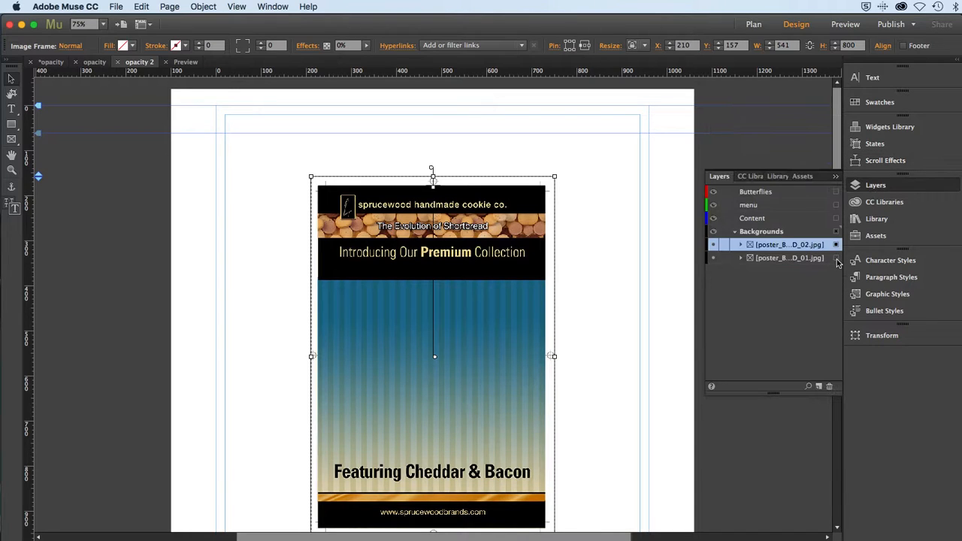
click(810, 261)
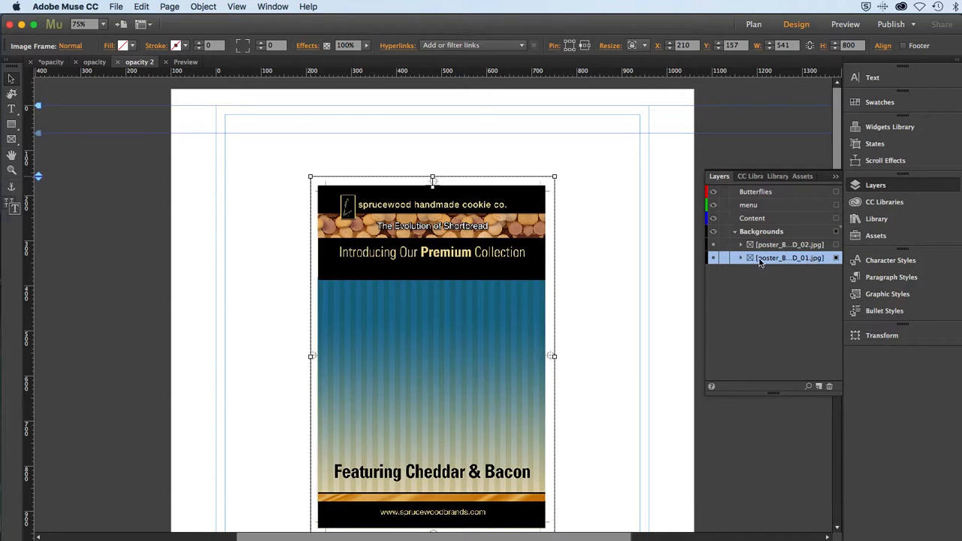
click(878, 162)
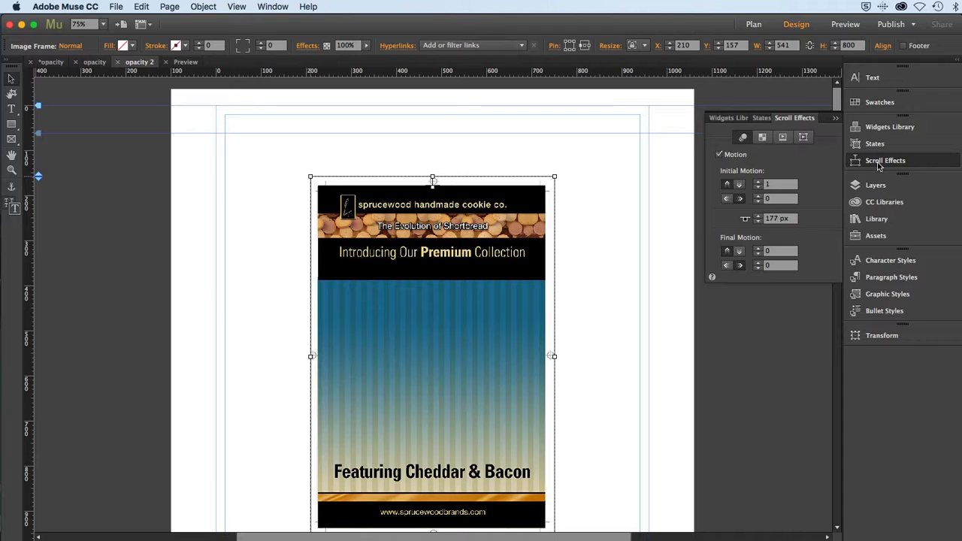
click(762, 185)
click(758, 187)
key(super+s)
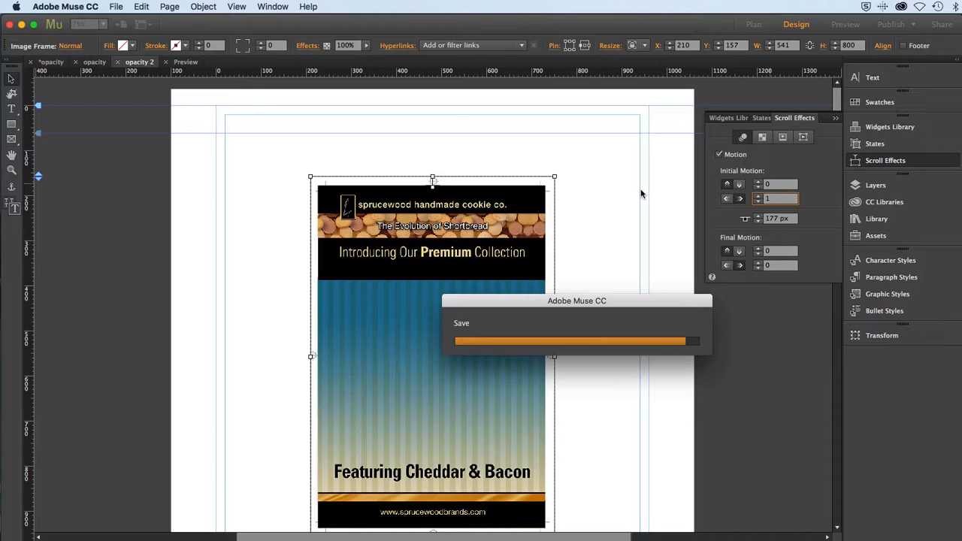
Preview the saved page in Safari, scroll up and down to check the posters' horizontal motion and fade, and switch back to Muse.
click(114, 6)
click(126, 199)
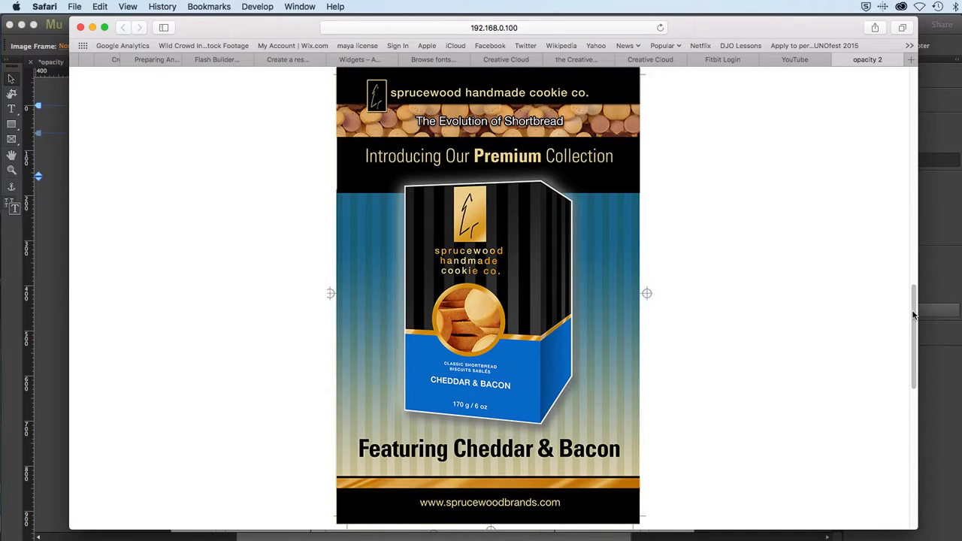
drag(913, 316, 898, 82)
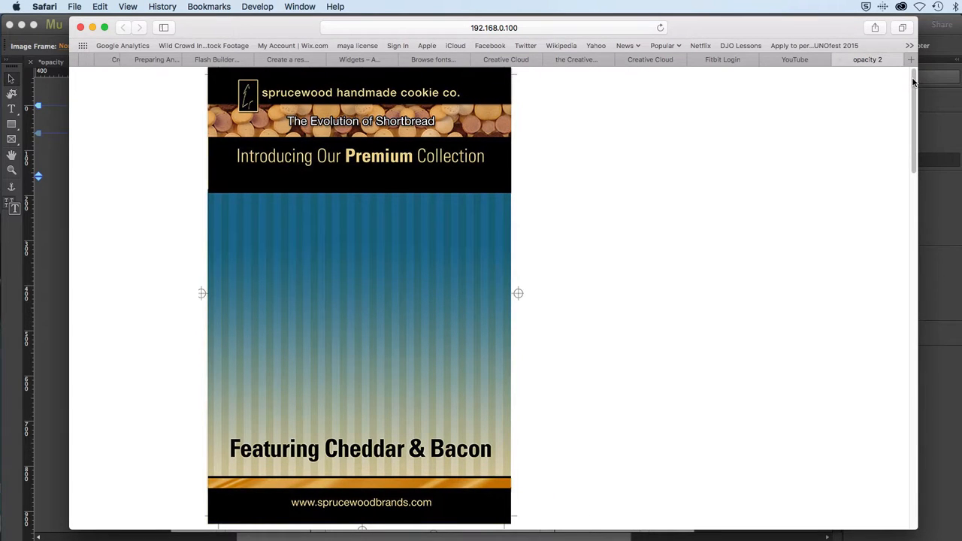
drag(913, 81, 910, 256)
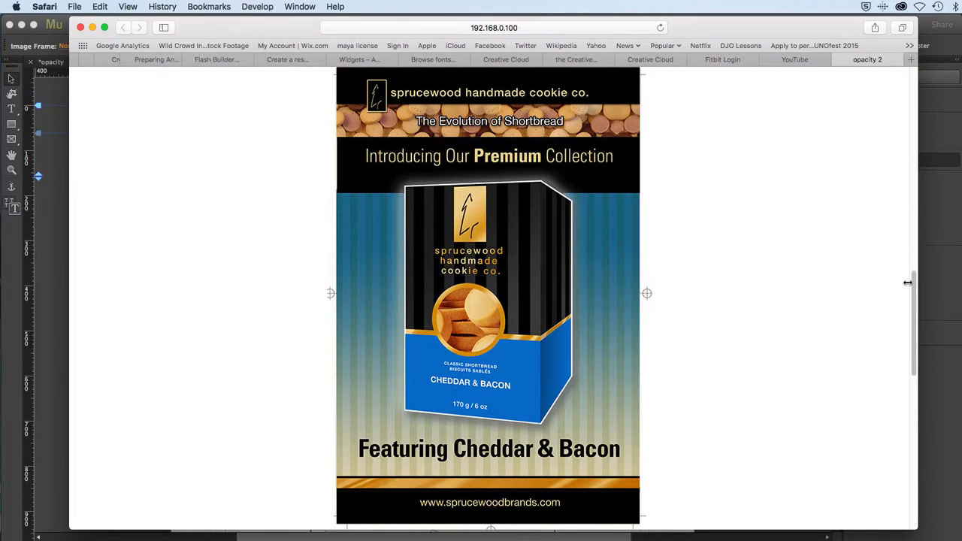
drag(908, 299, 920, 165)
drag(912, 258, 906, 198)
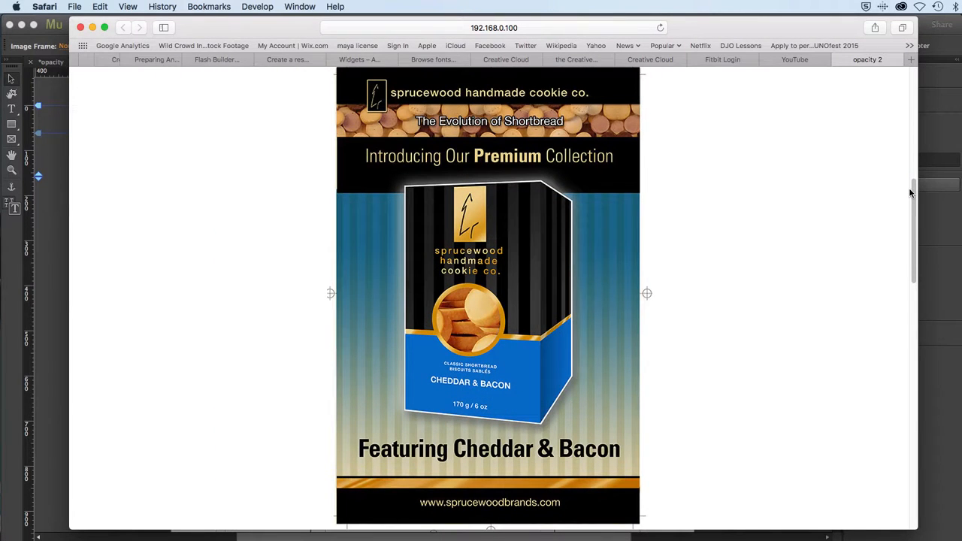
key(super+Tab)
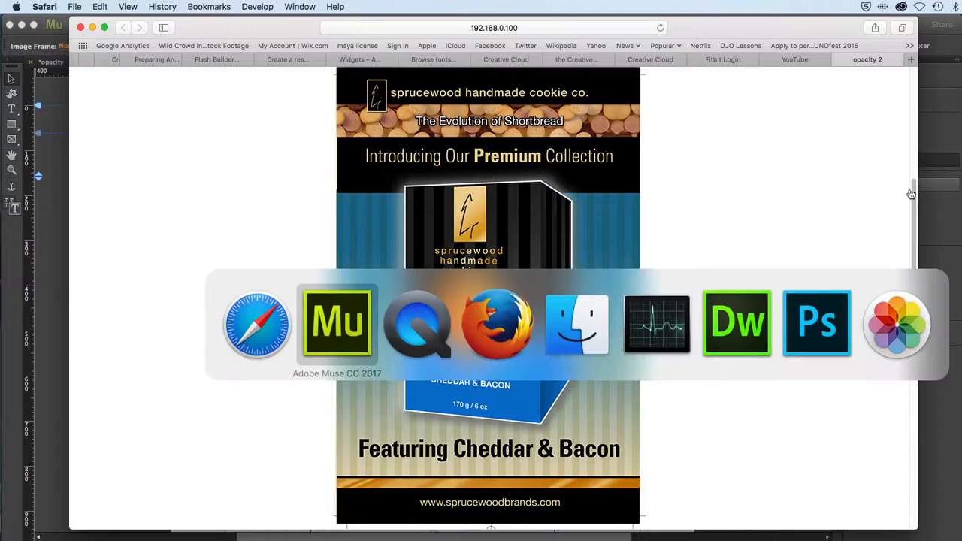